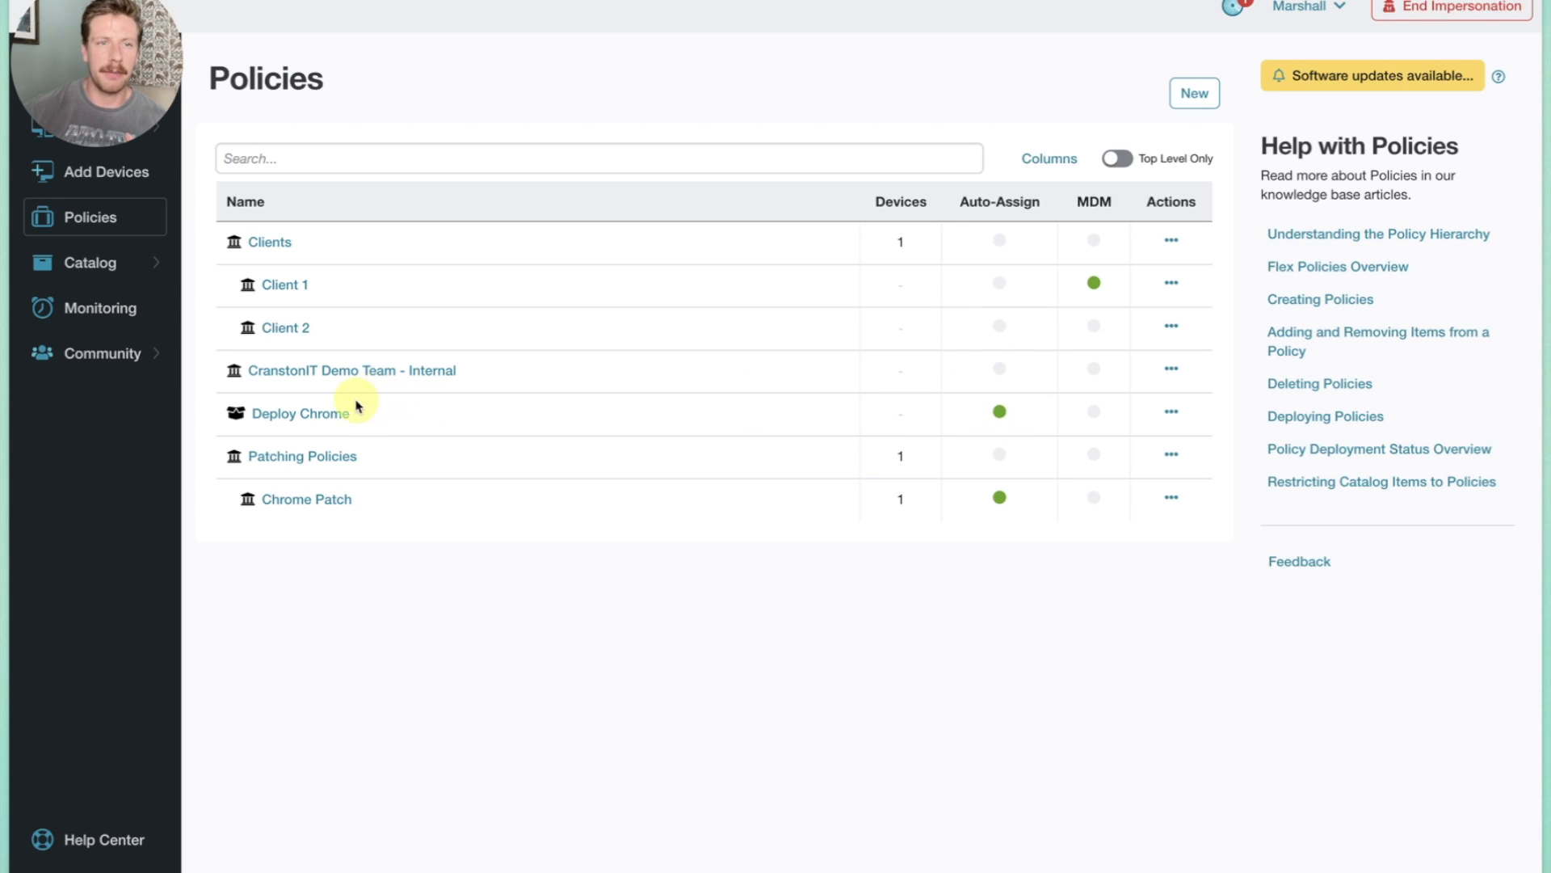
Open the Deploy Chrome policy's auto-assignment filters and review which policies its Policy IDs filter selects.
left_click(327, 415)
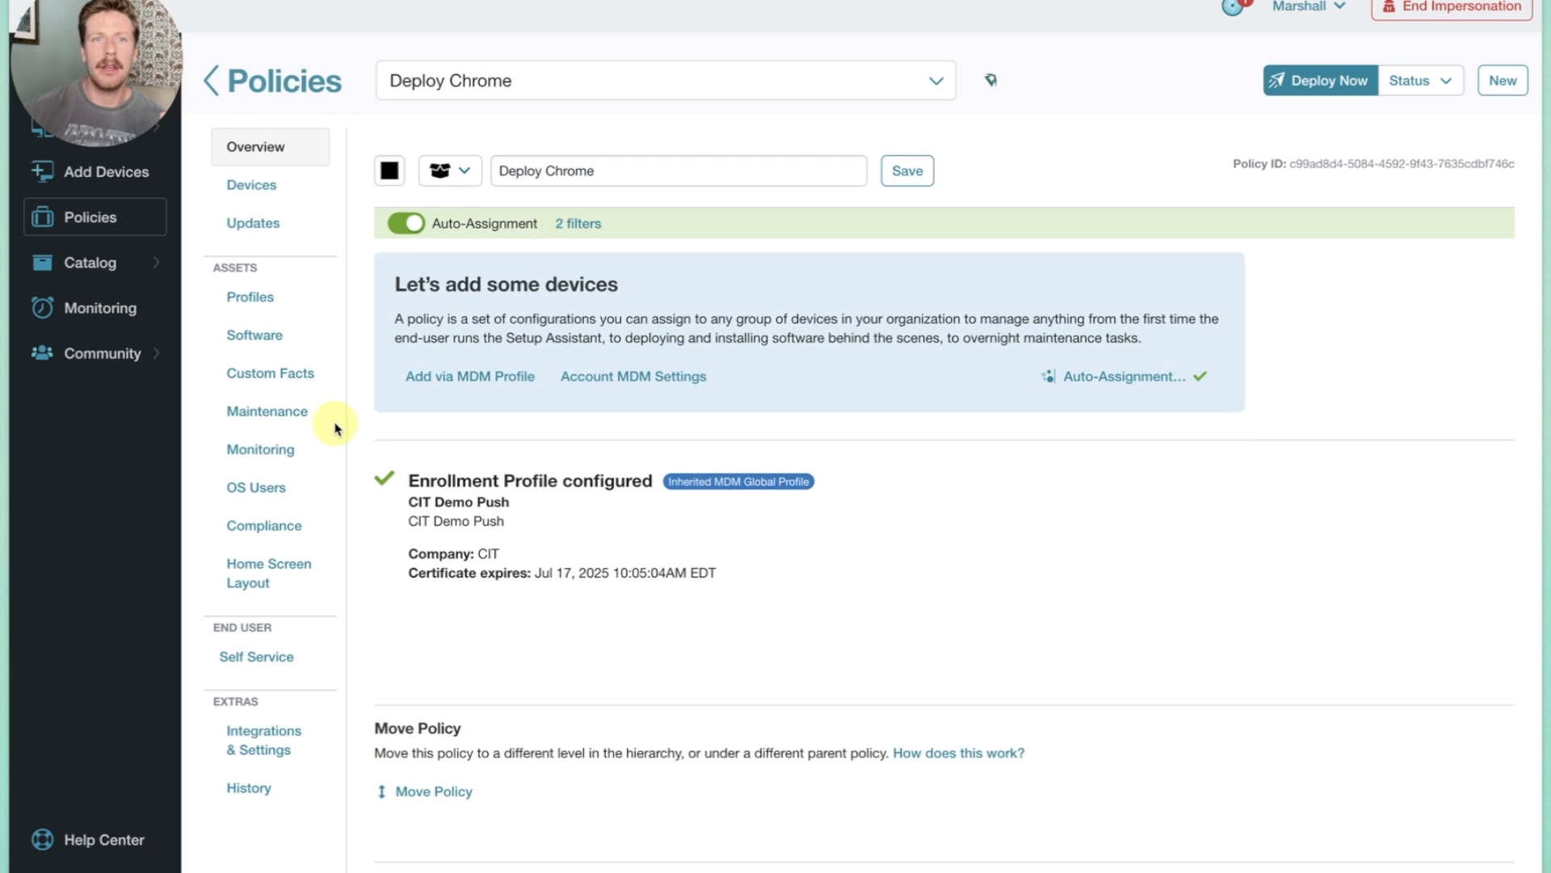
left_click(579, 227)
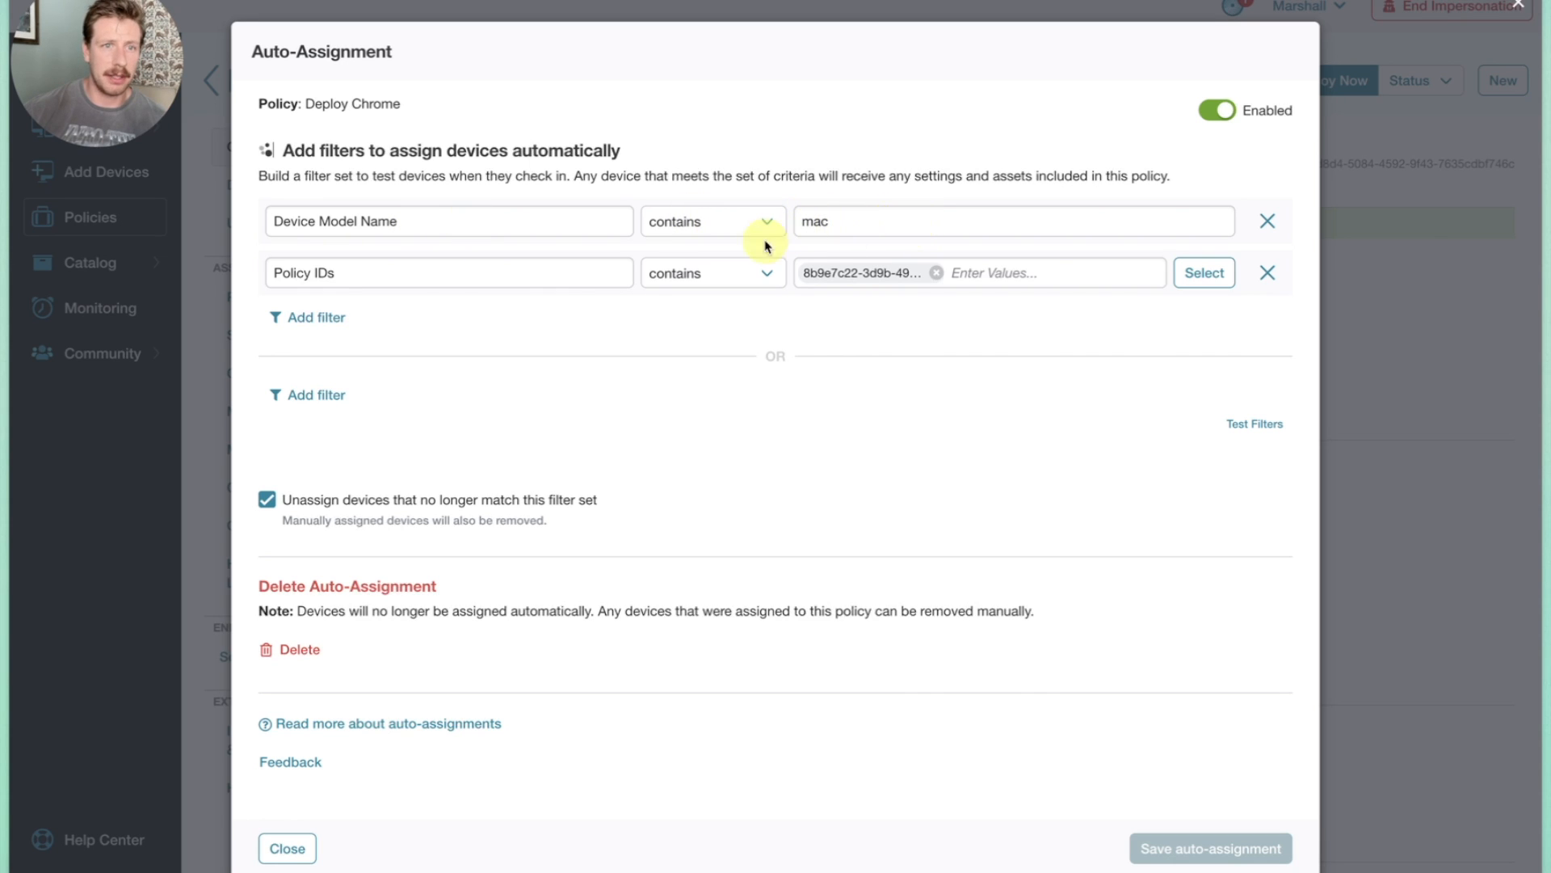
left_click(1199, 274)
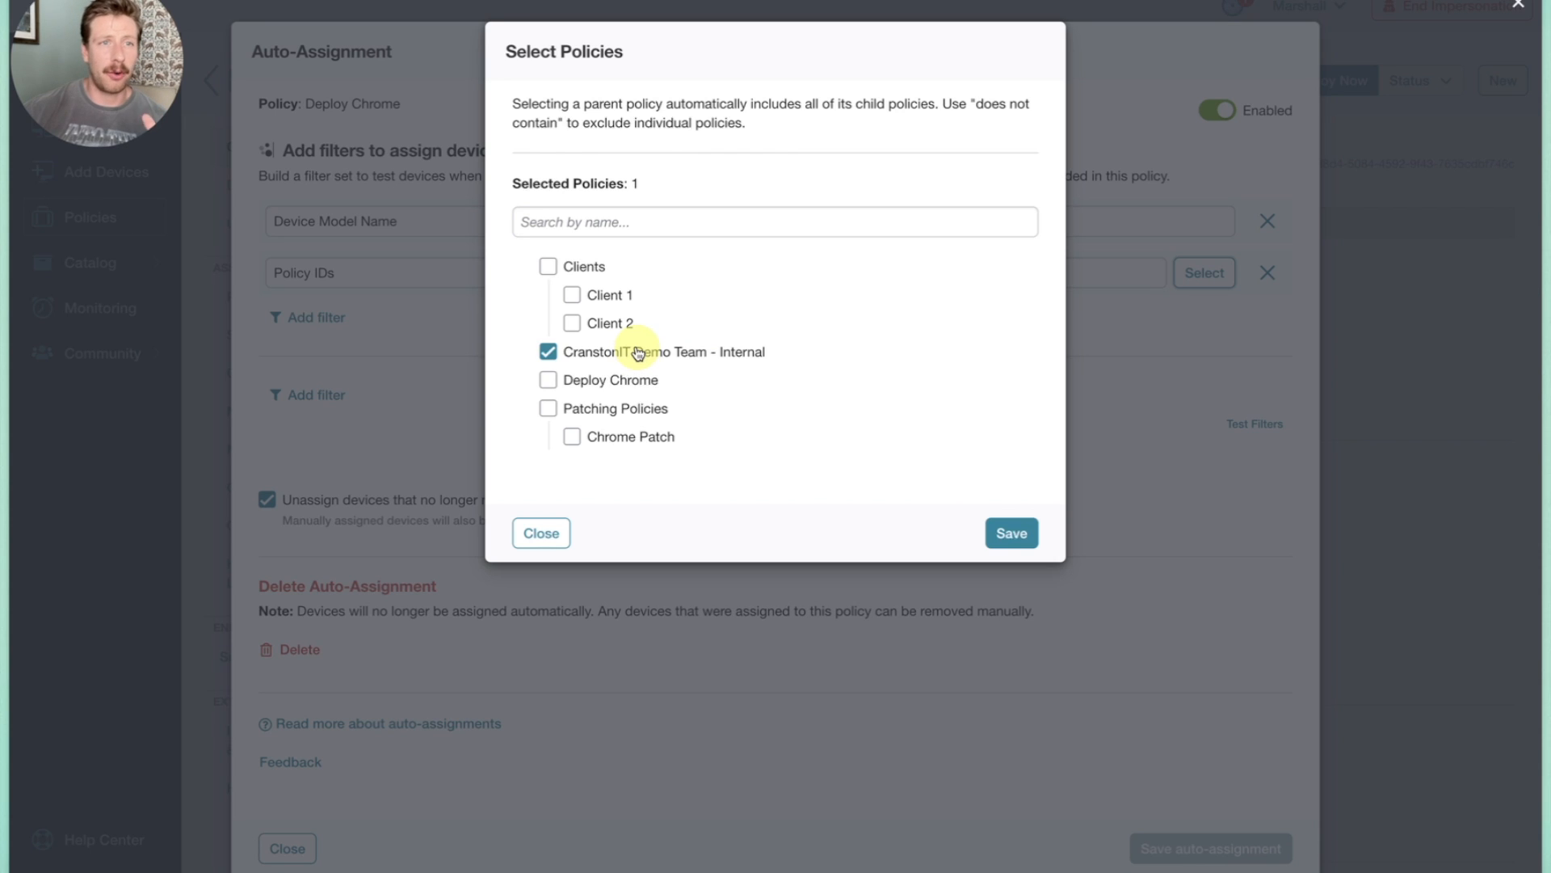
left_click(541, 534)
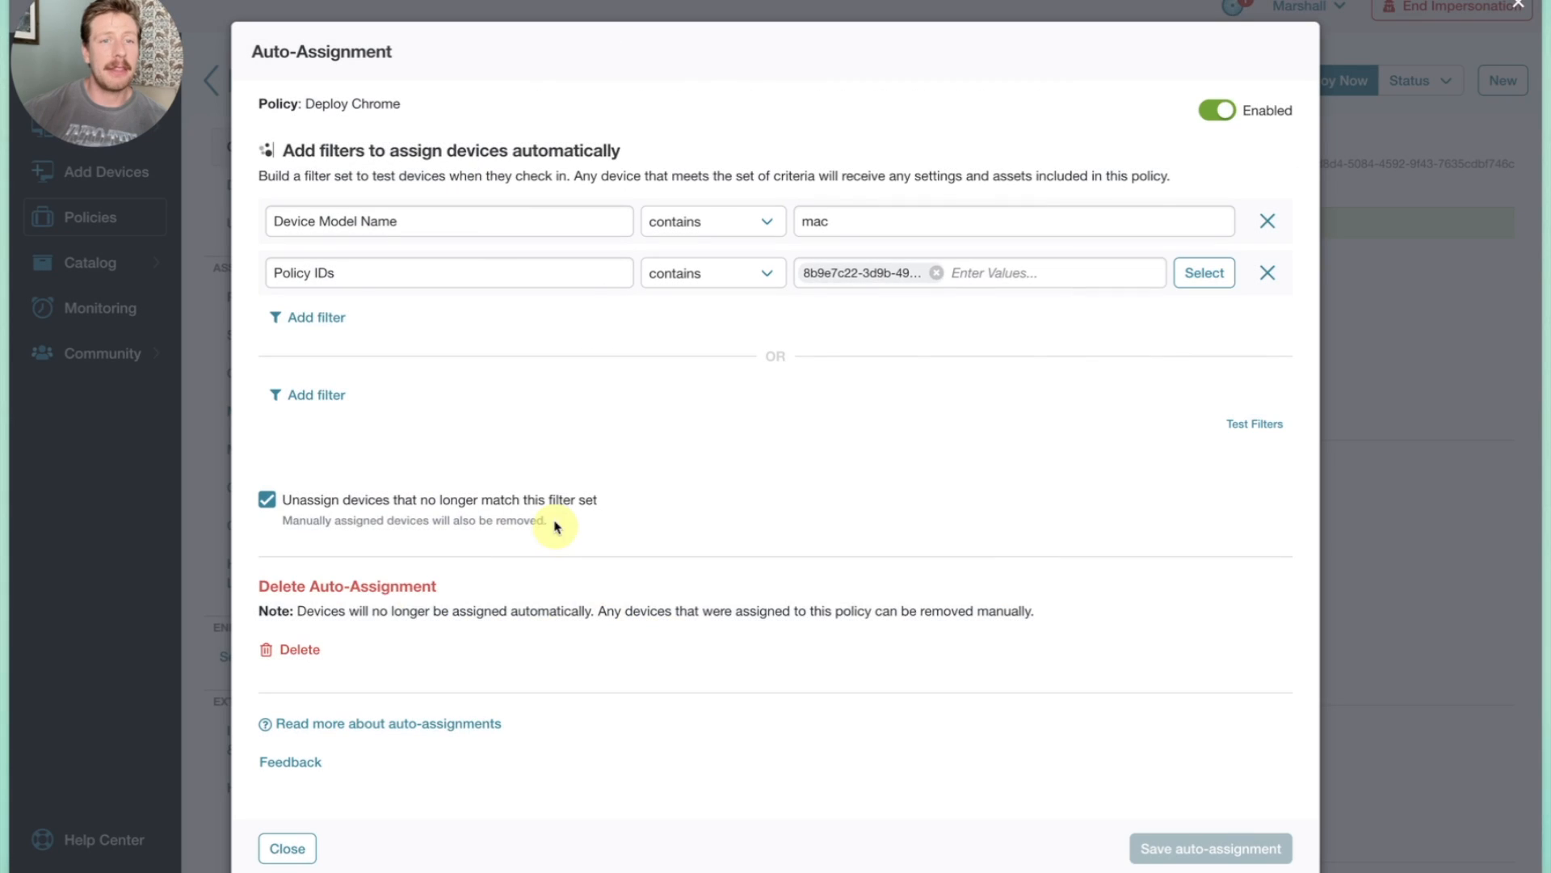
Try adding a Serial Number filter to the first filter group of the Deploy Chrome auto-assignment.
left_click(332, 397)
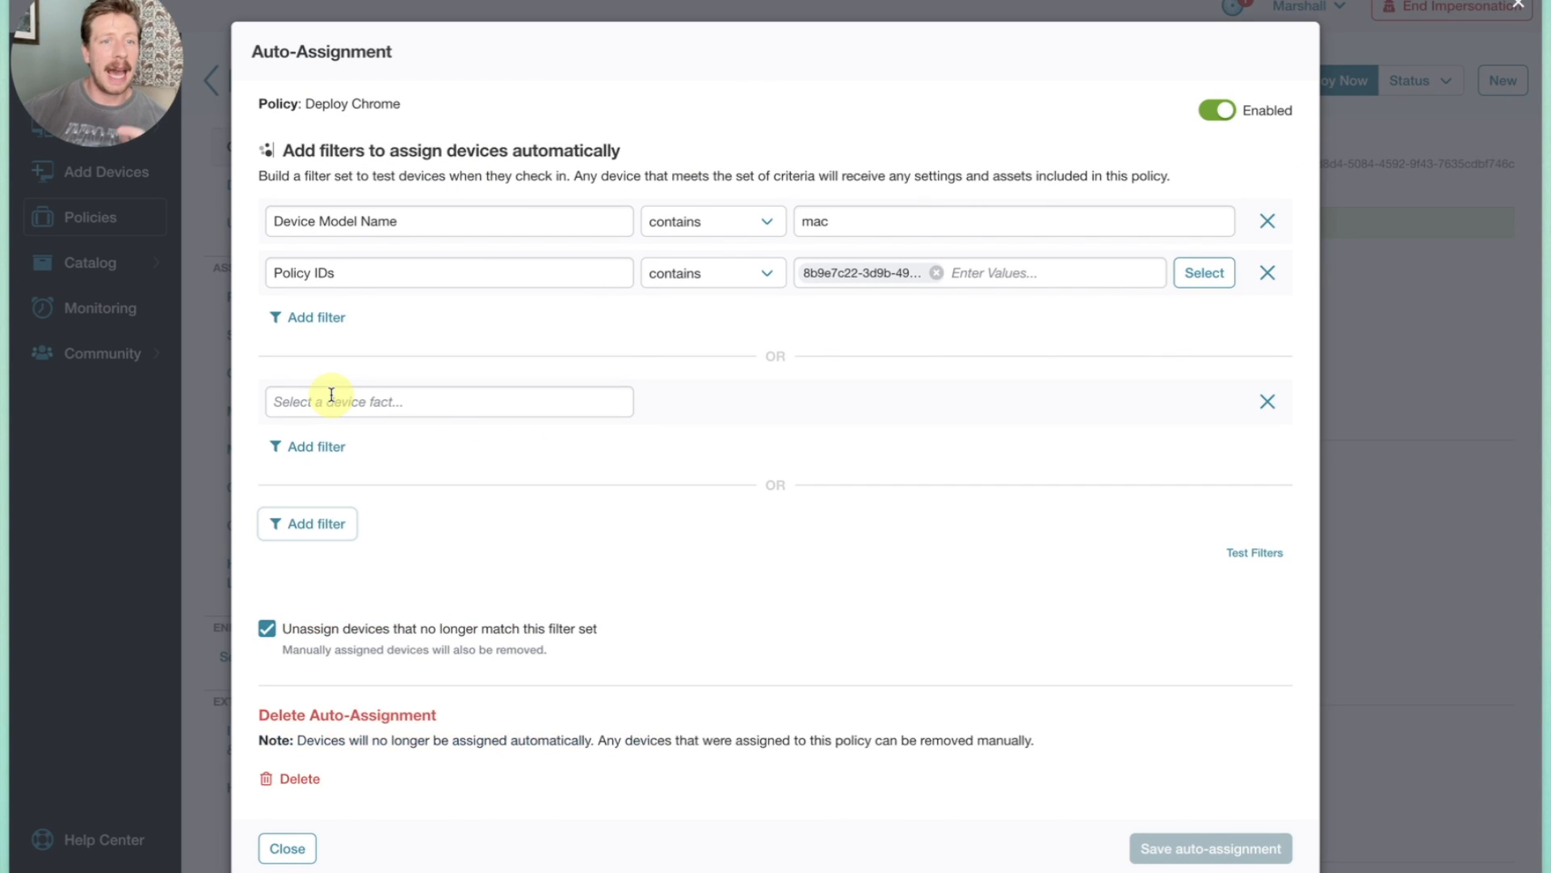
left_click(1270, 404)
left_click(316, 317)
left_click(348, 327)
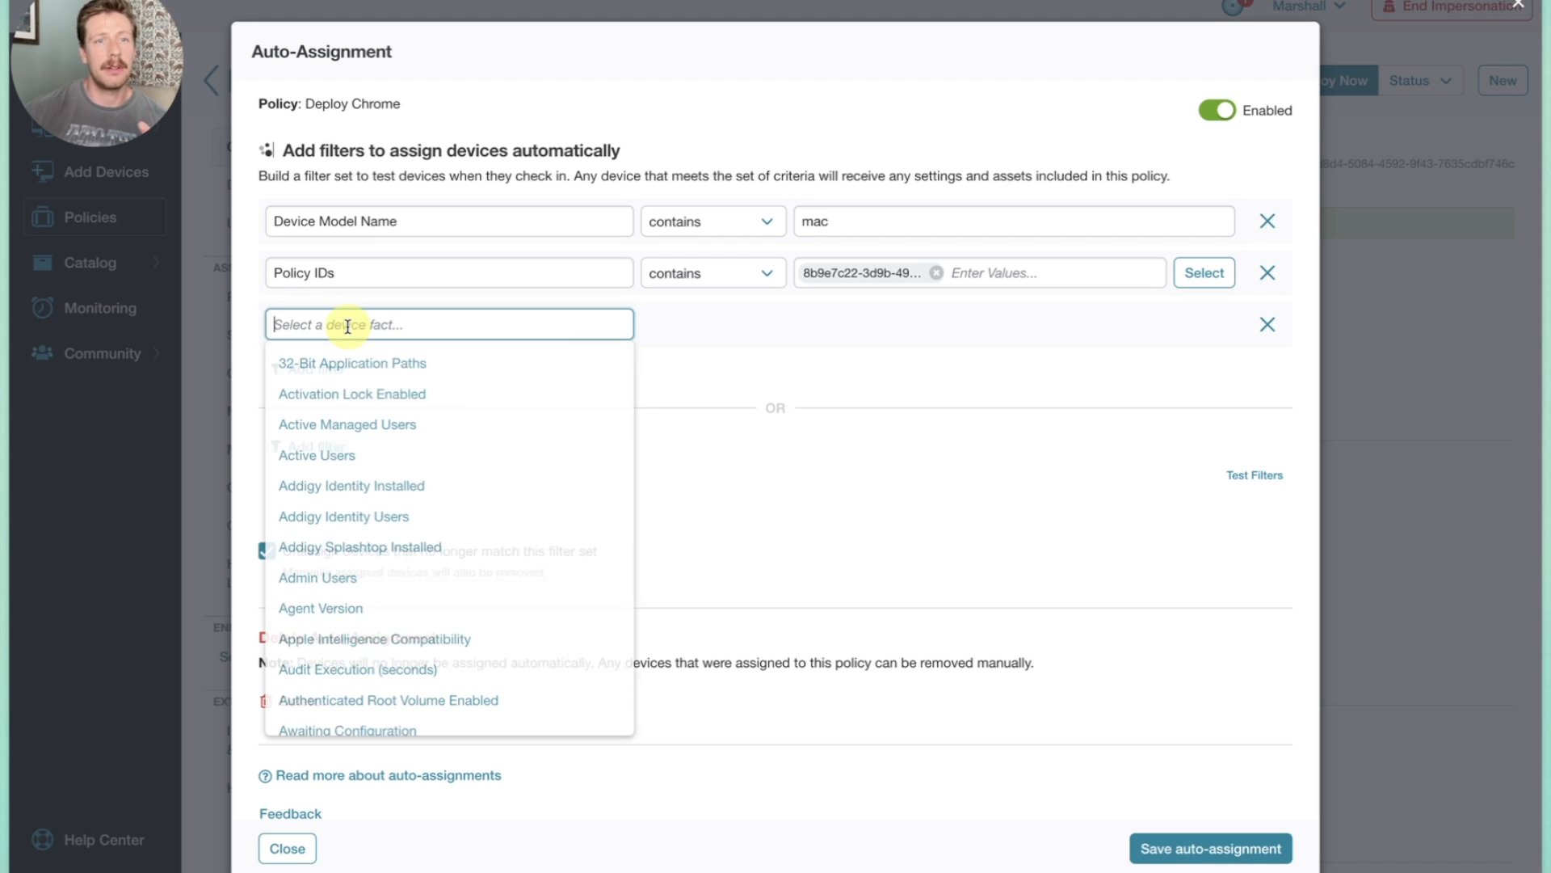
type("s")
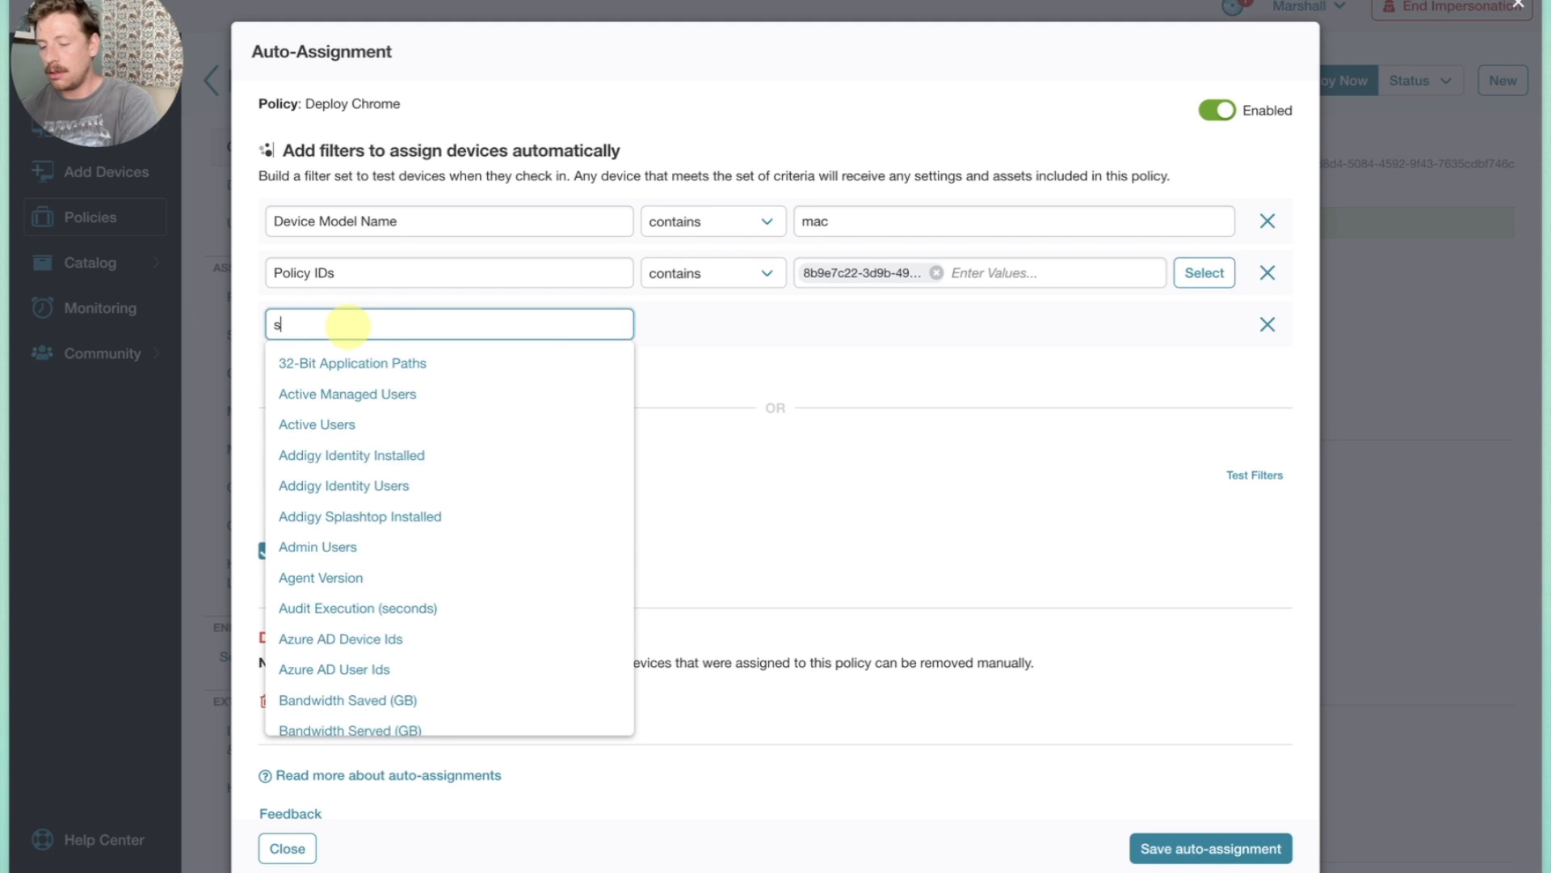
type("erial")
left_click(450, 398)
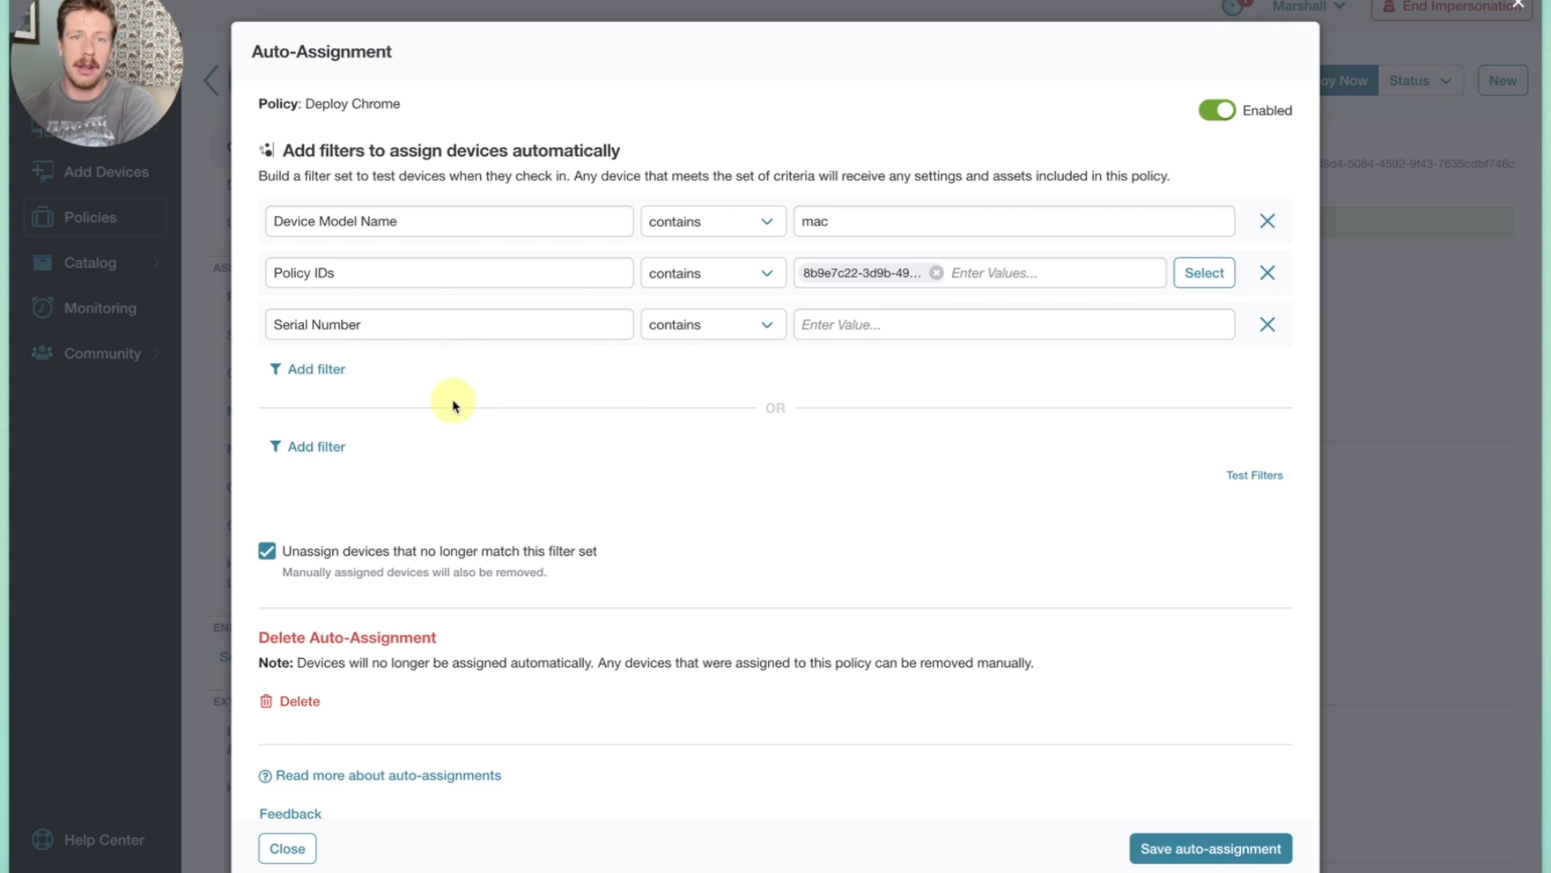
Review the Serial Number filter's comparison operators, and discard the filter without saving the auto-assignment.
left_click(699, 327)
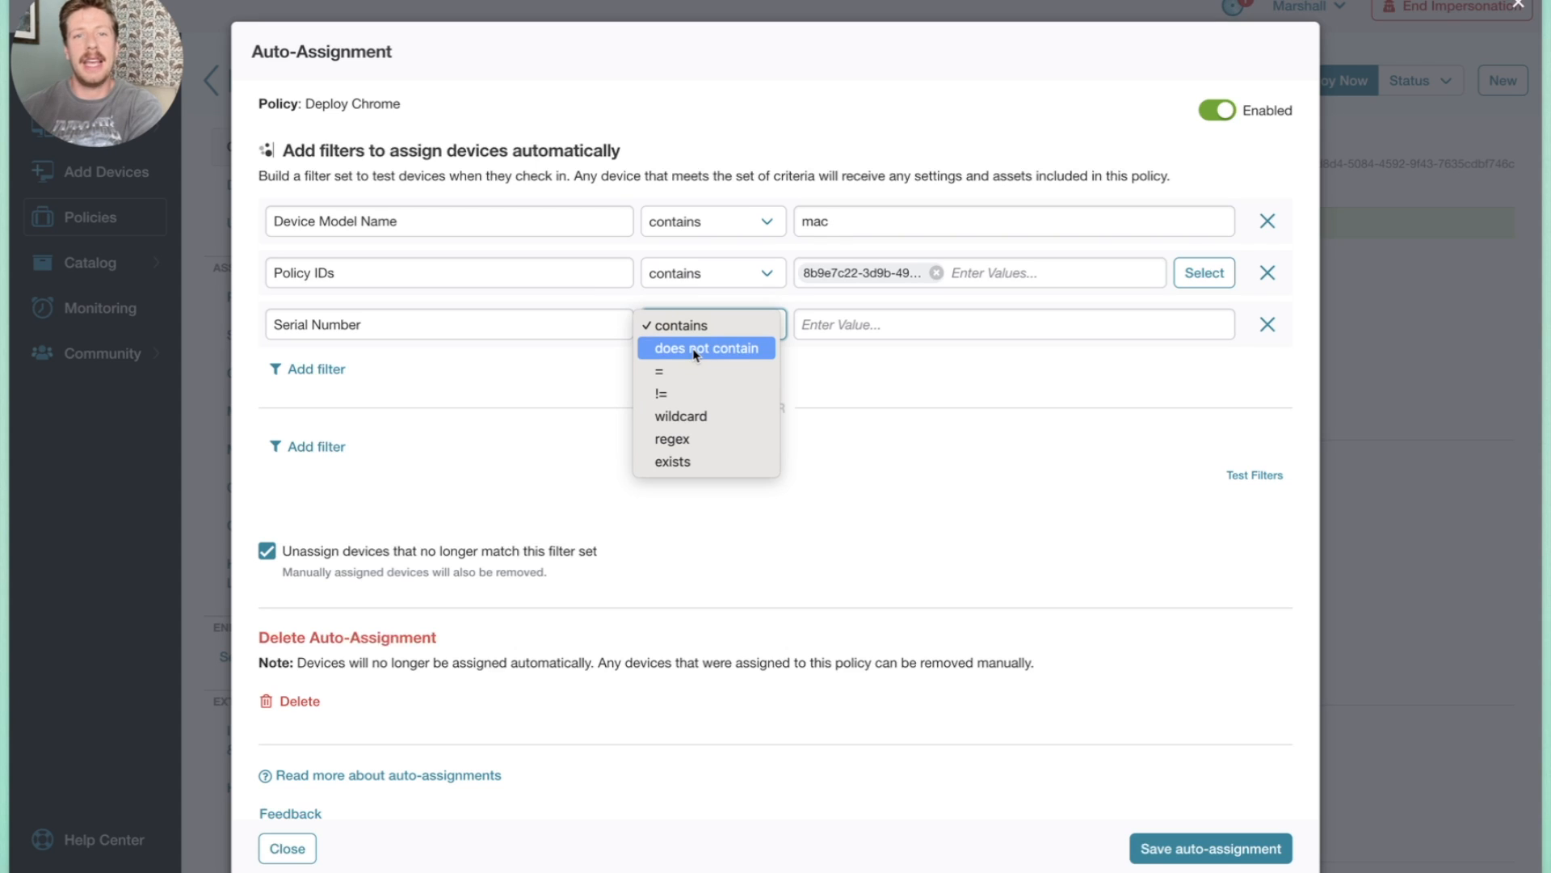
left_click(881, 330)
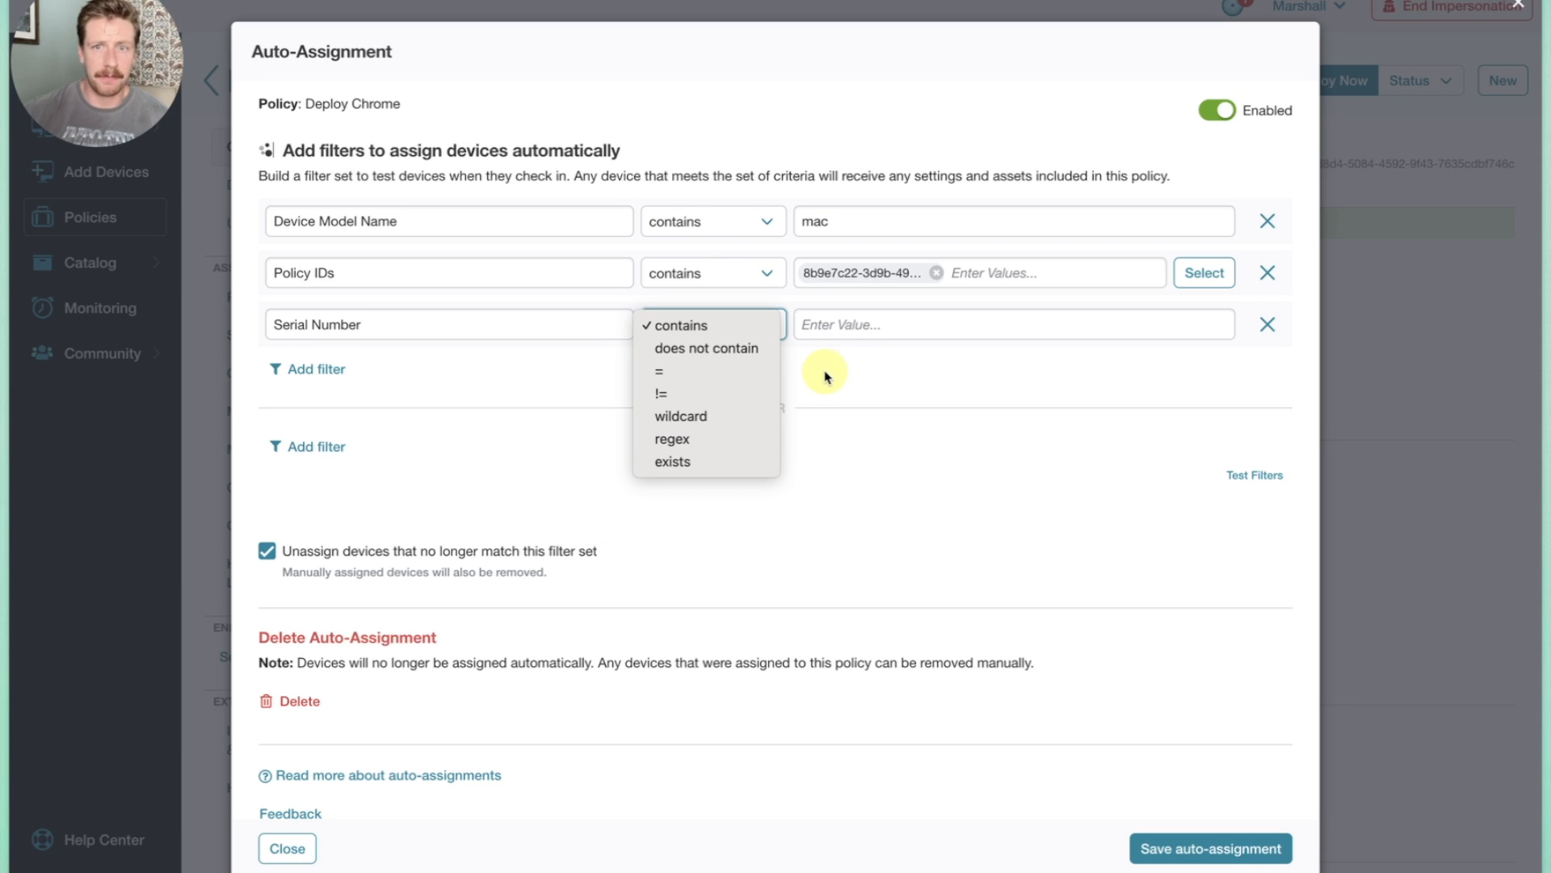
left_click(879, 371)
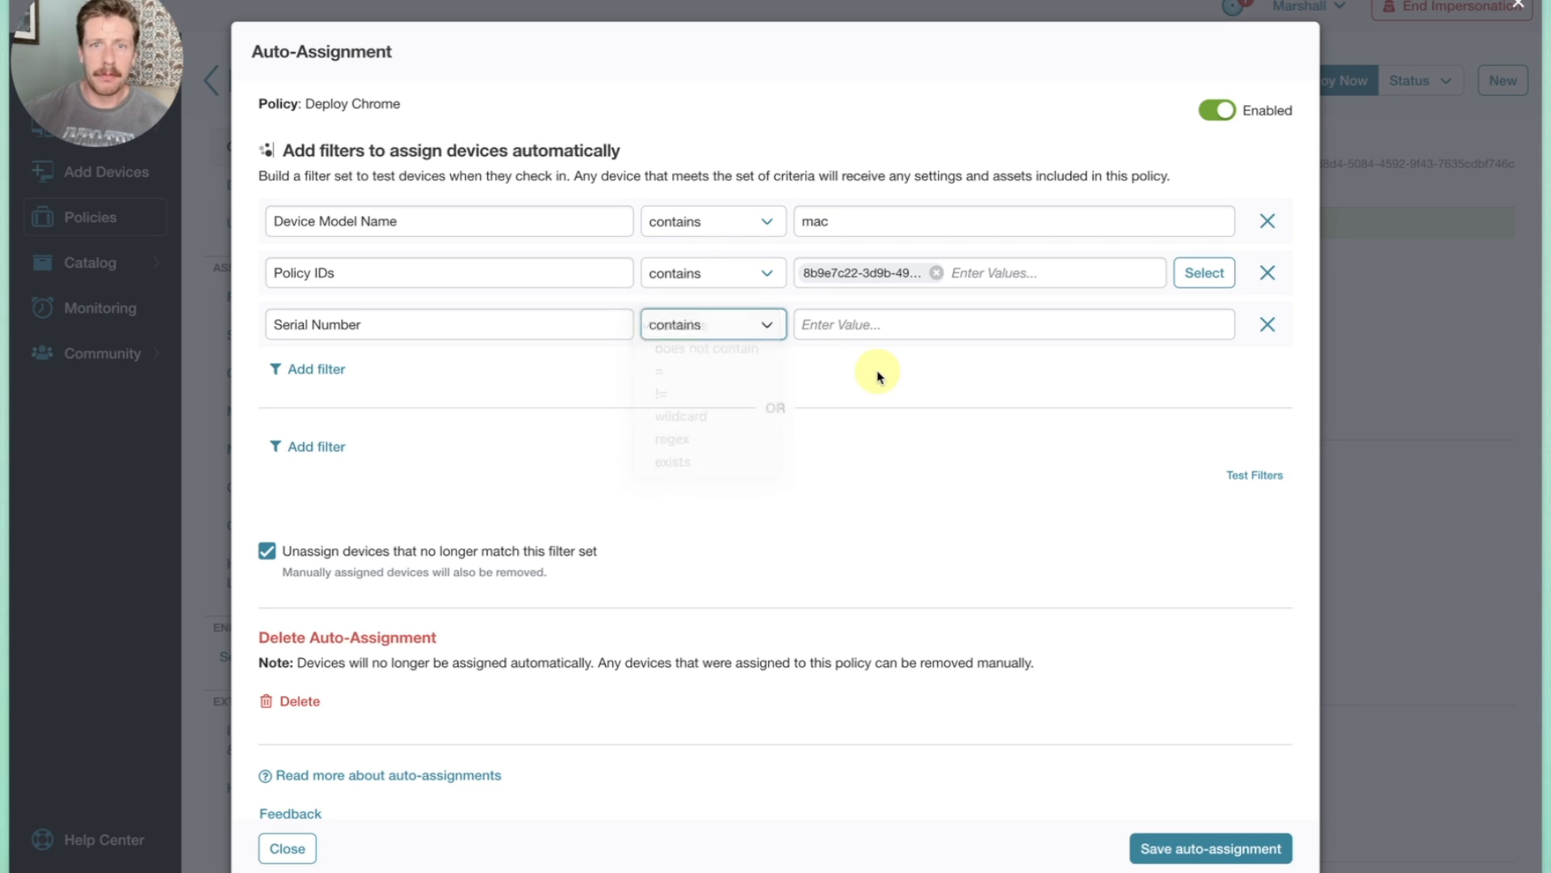
left_click(1268, 326)
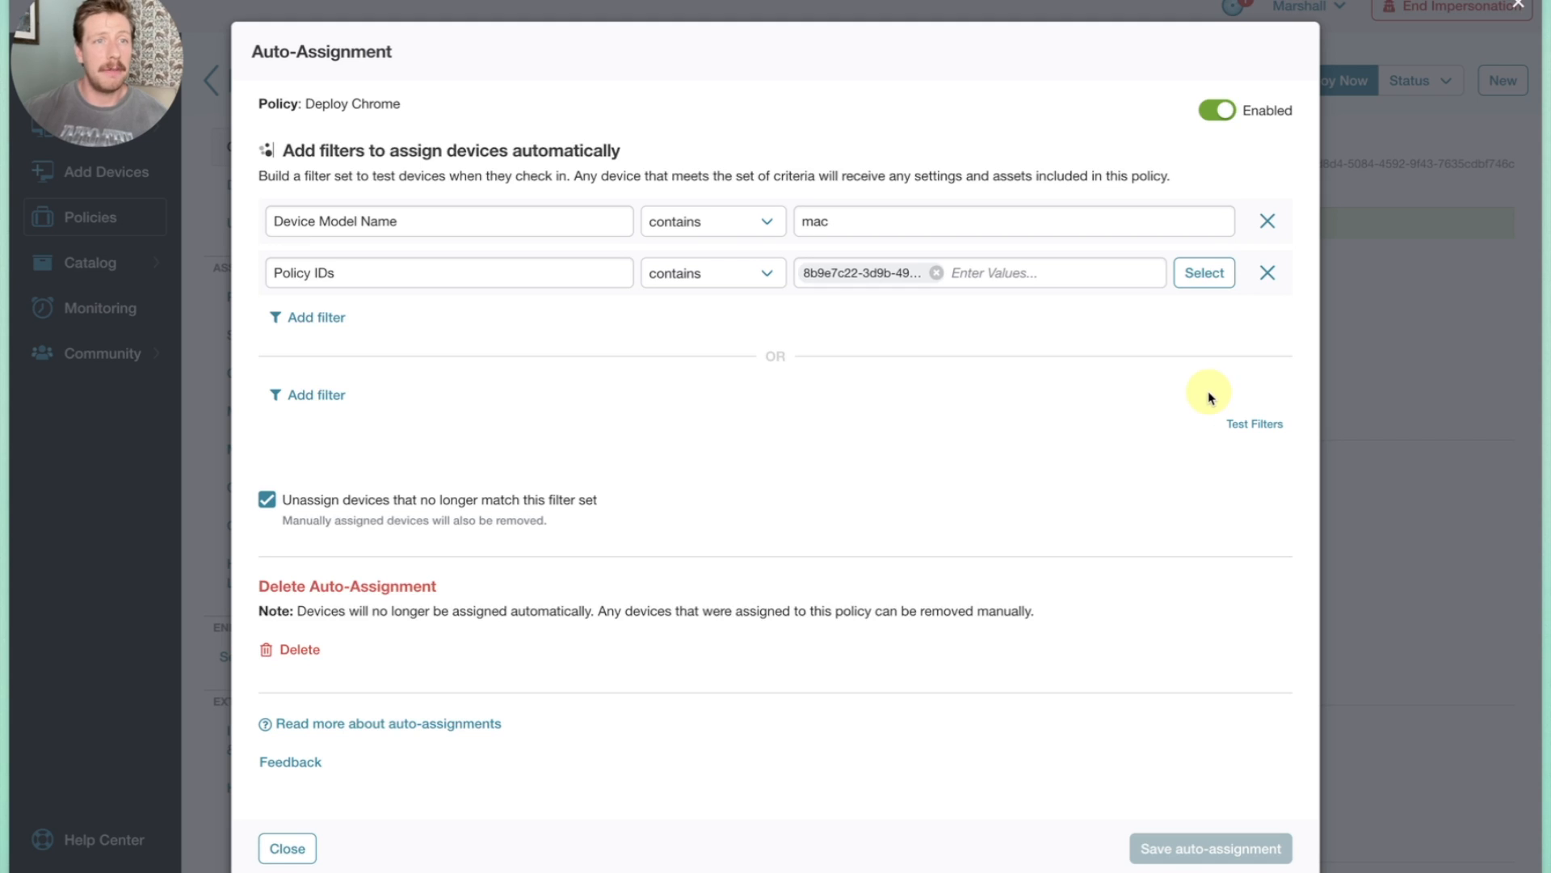
left_click(1367, 508)
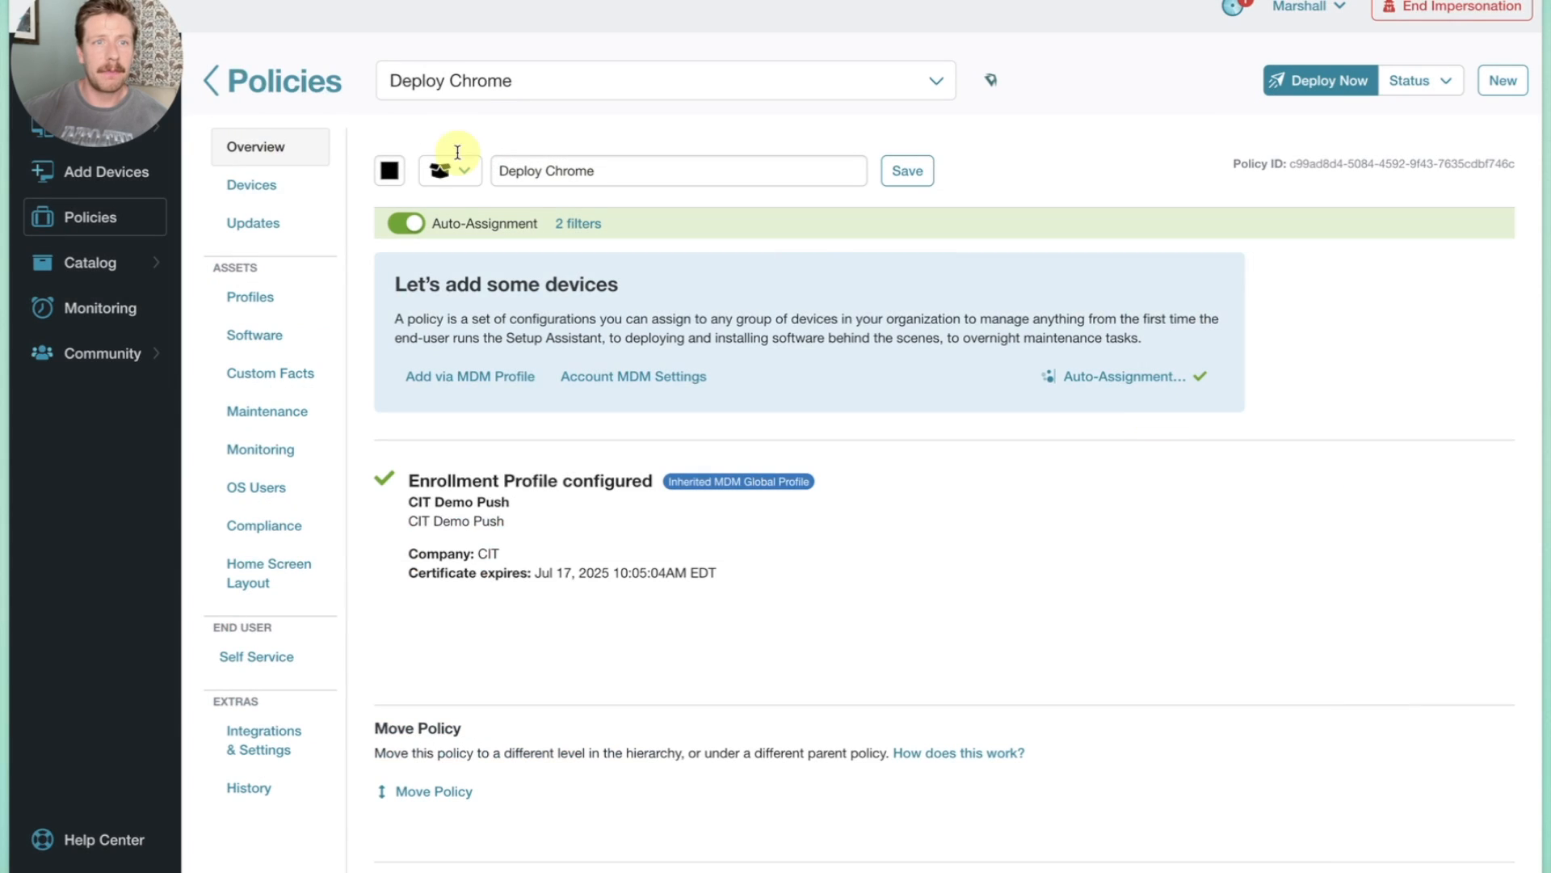
Create an empty top-level policy named "Chrome exclusions".
left_click(209, 81)
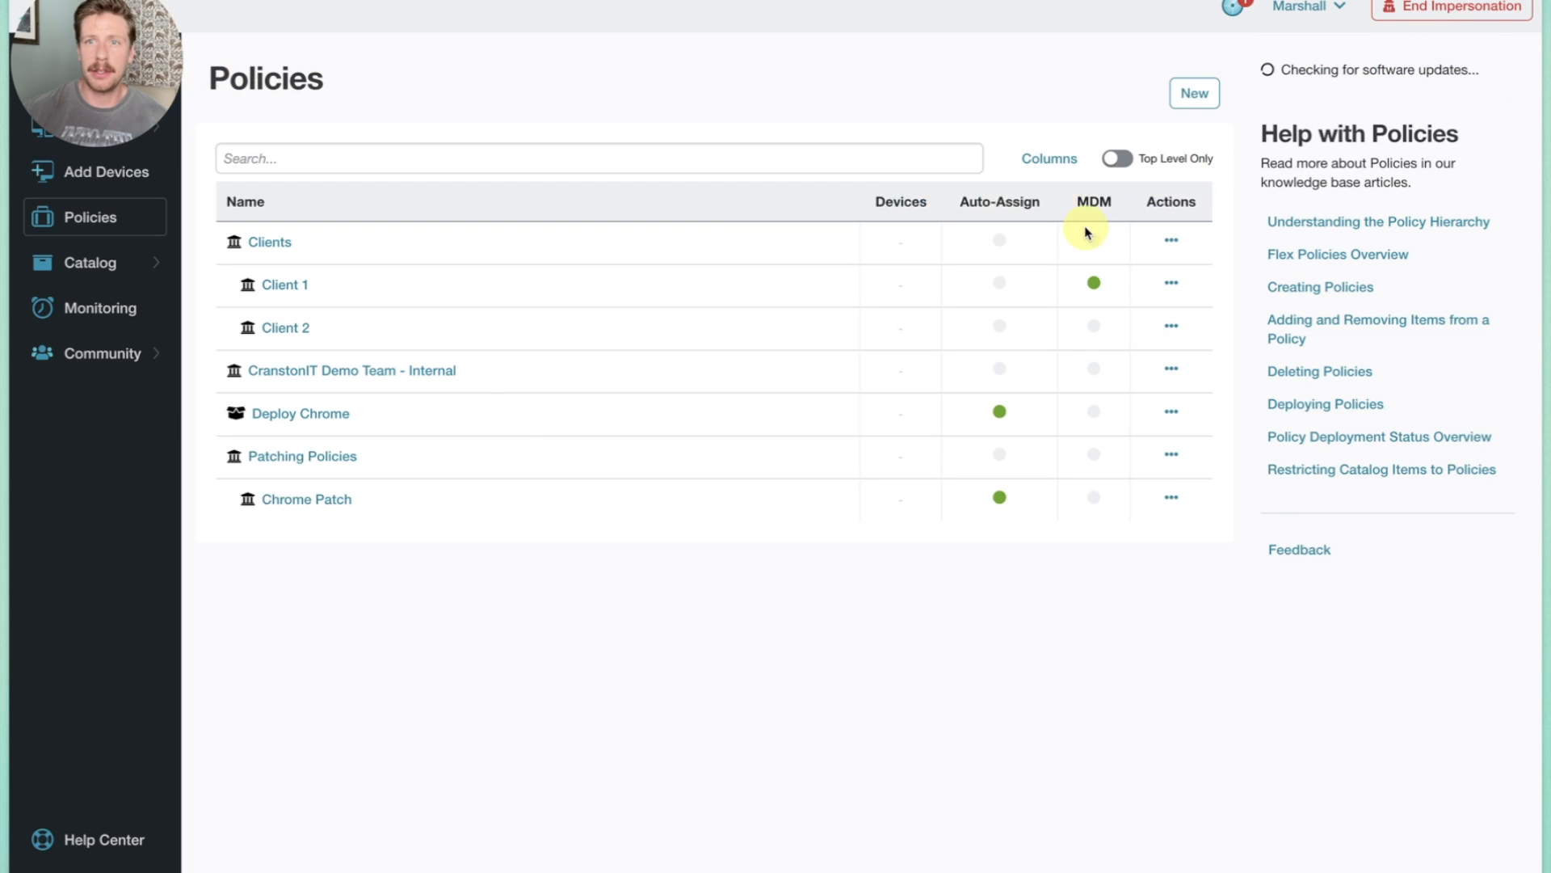
left_click(1196, 91)
left_click(617, 142)
type("Chrome exclusions")
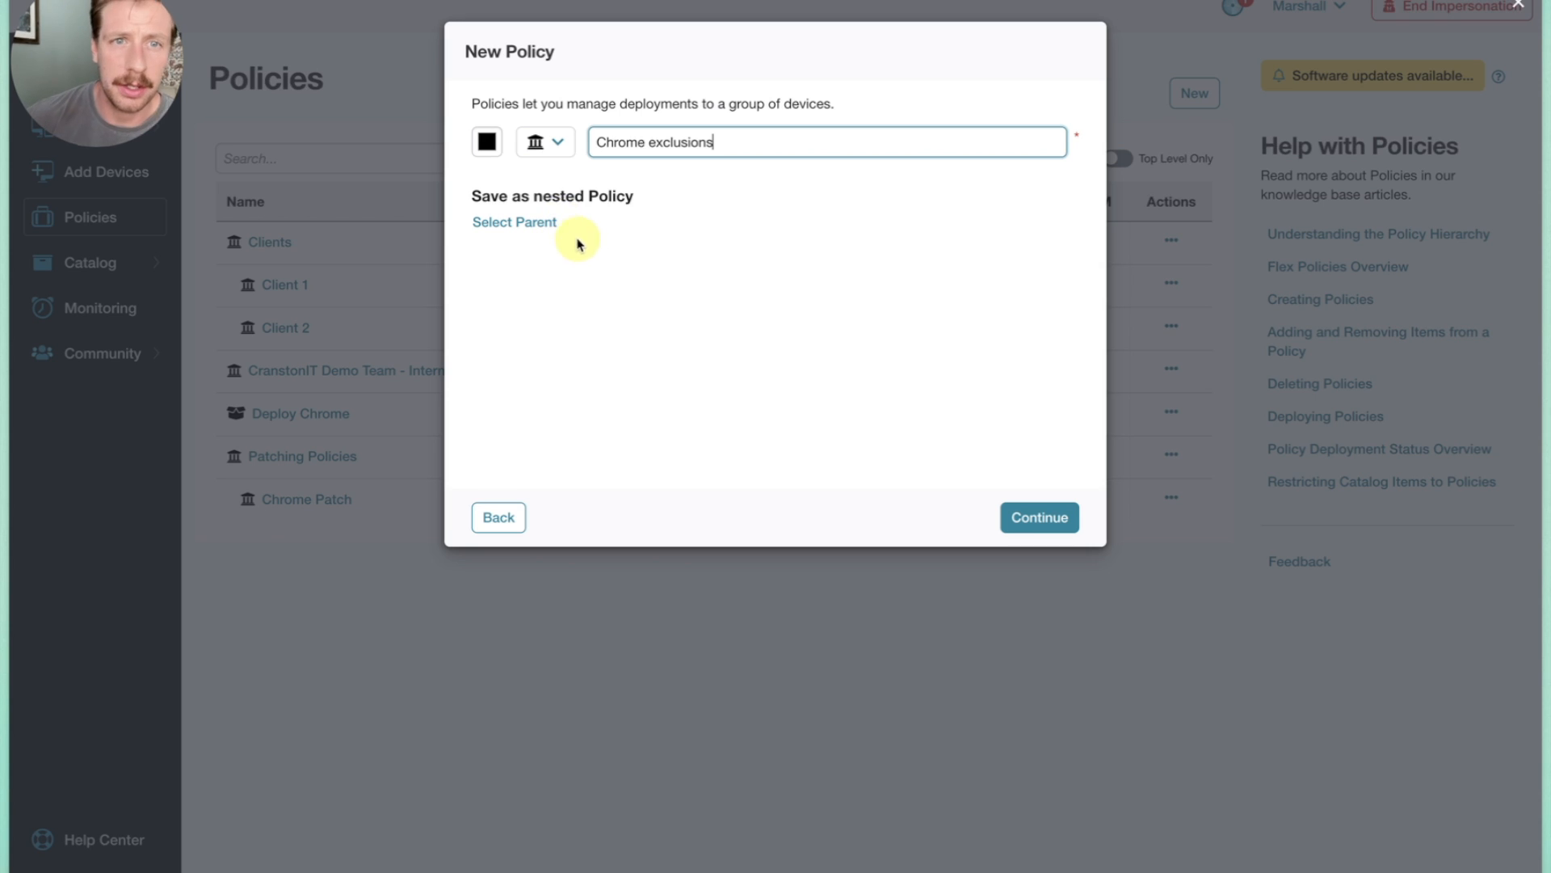
left_click(1048, 517)
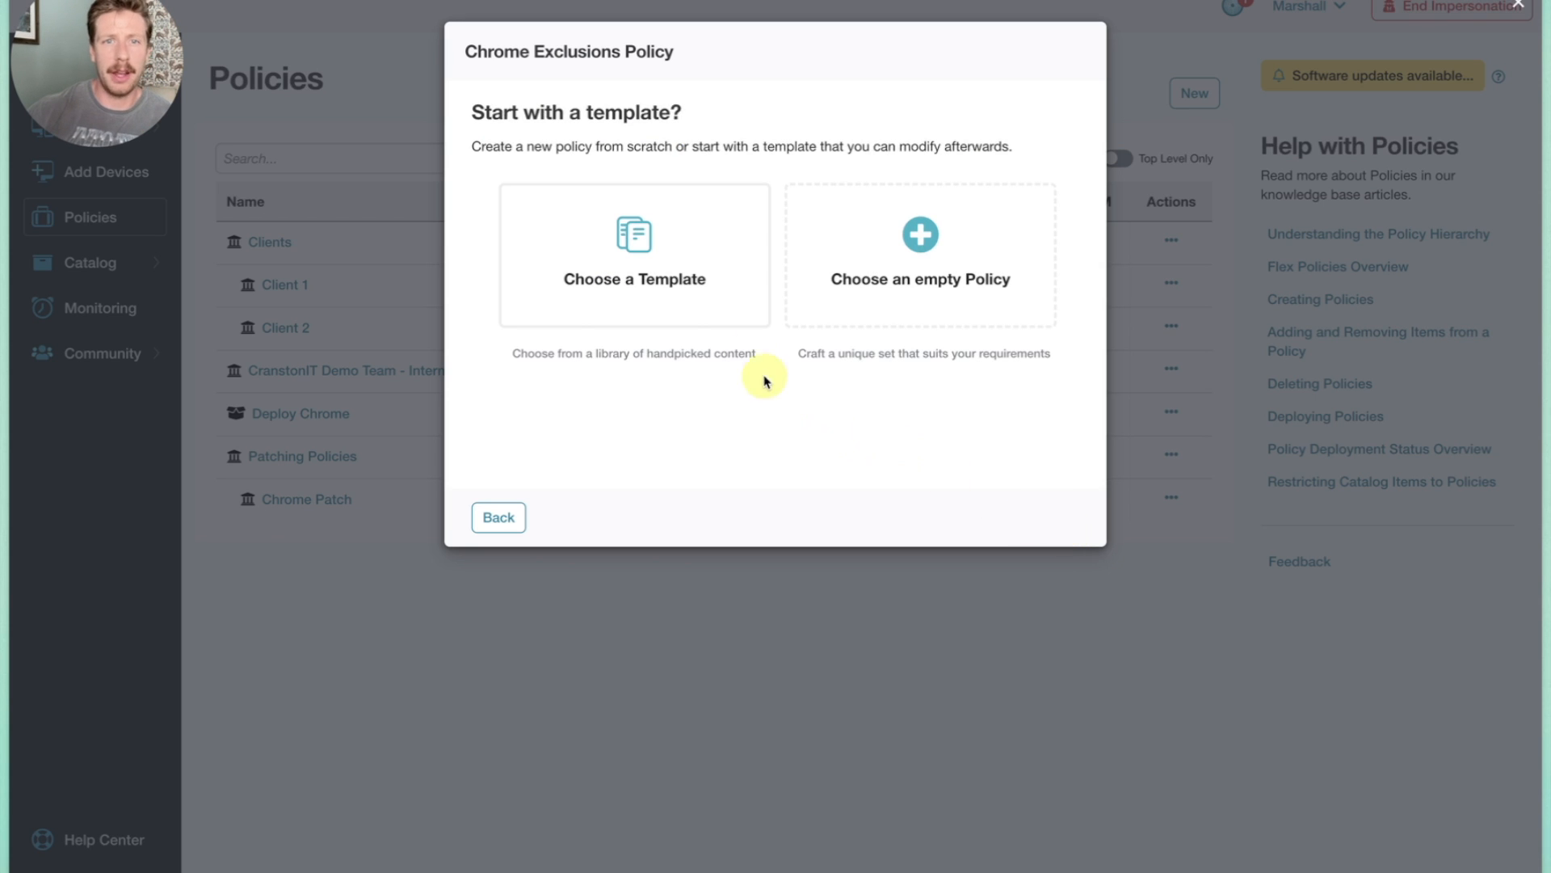
left_click(903, 289)
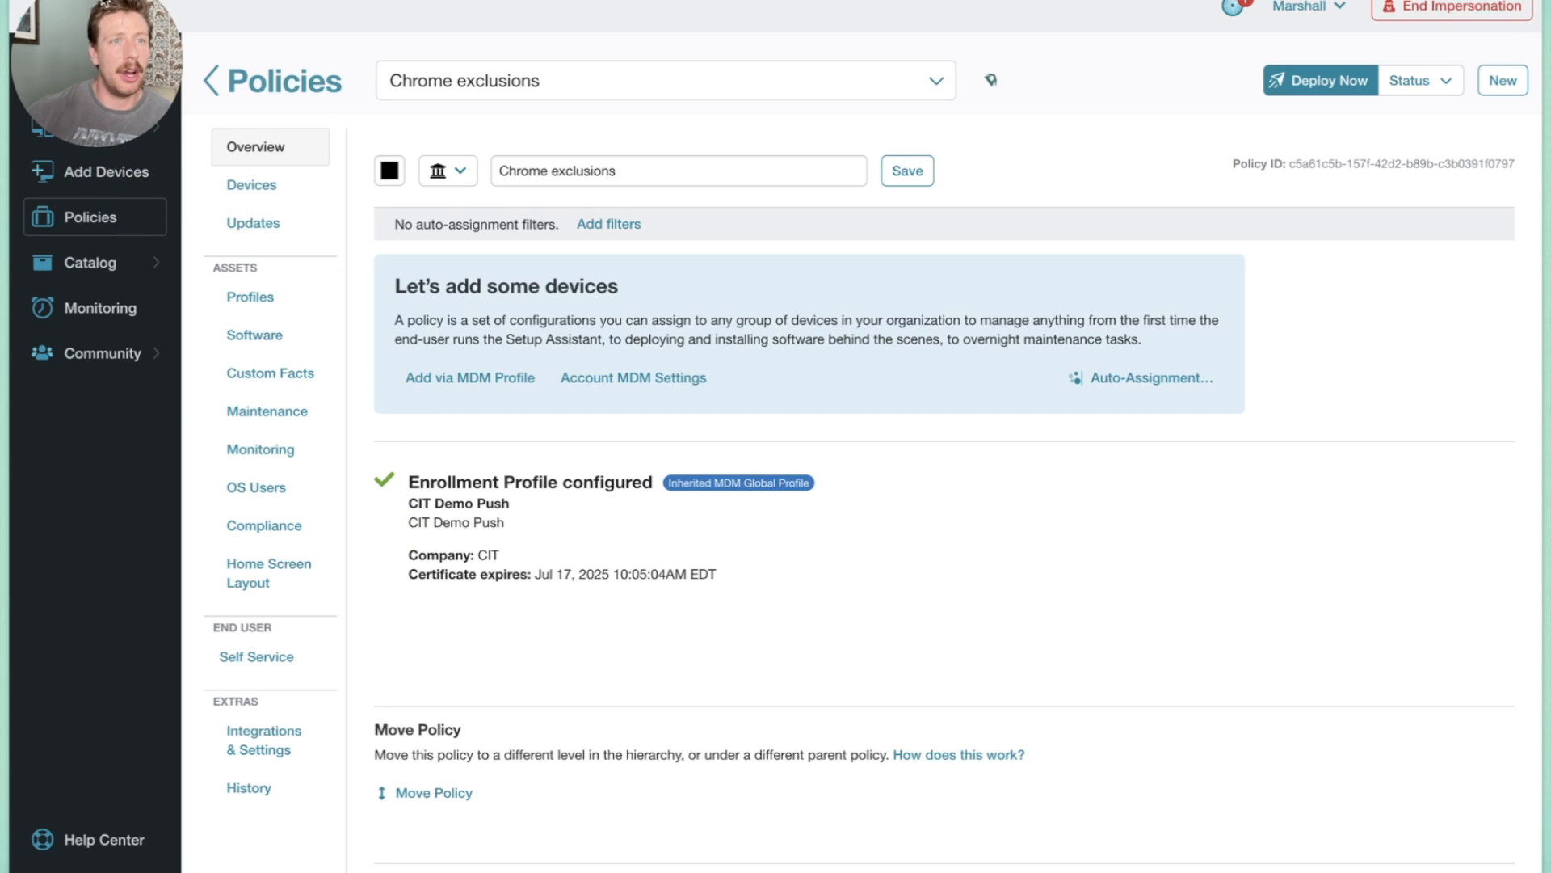
left_click(41, 134)
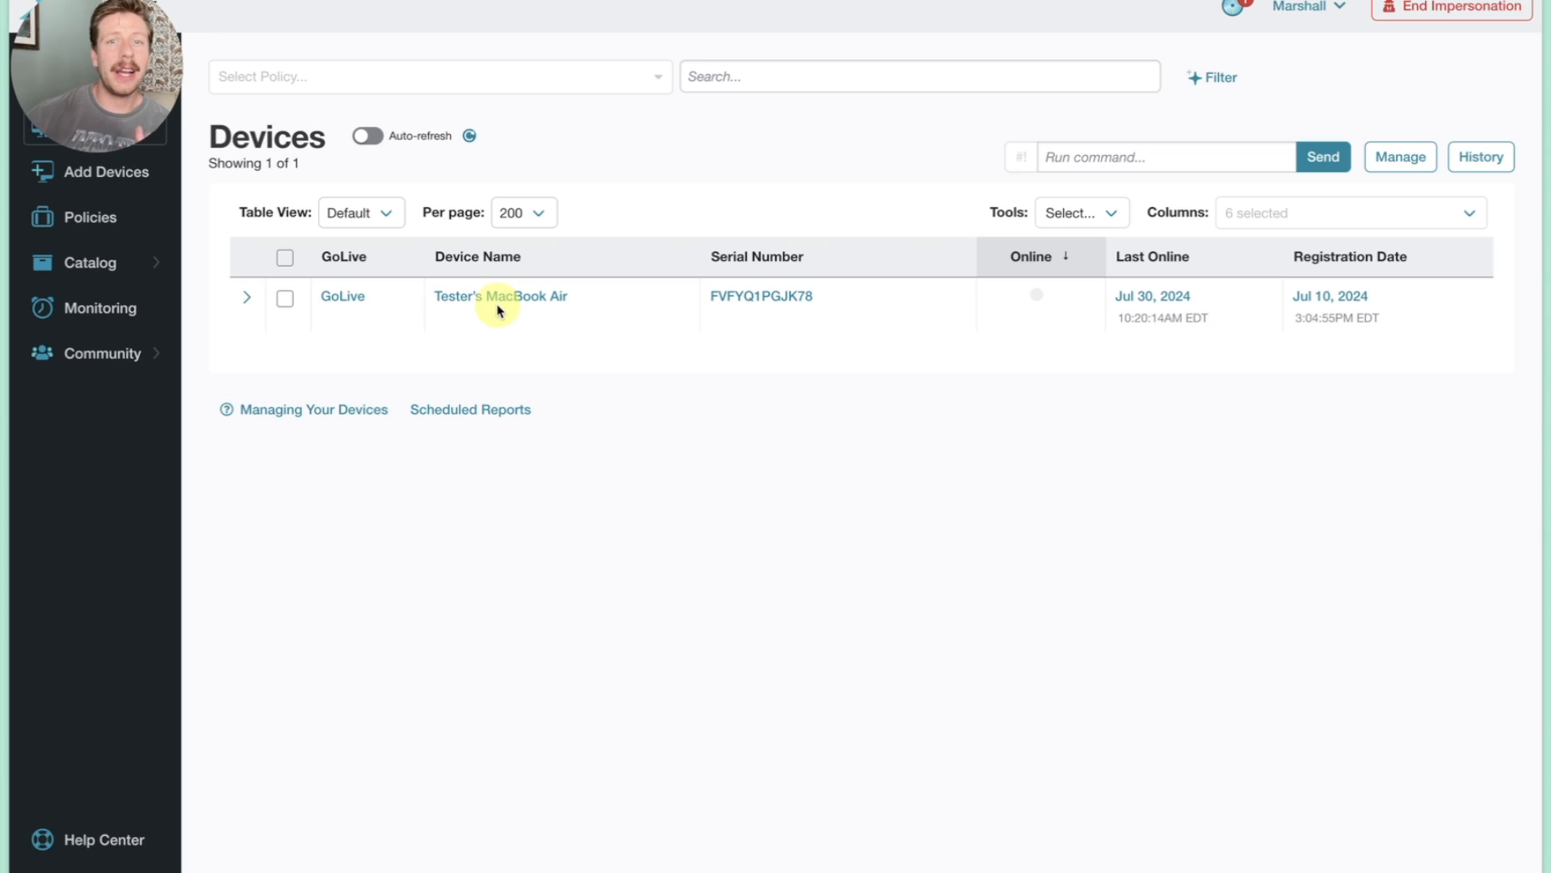
left_click(287, 305)
left_click(1056, 215)
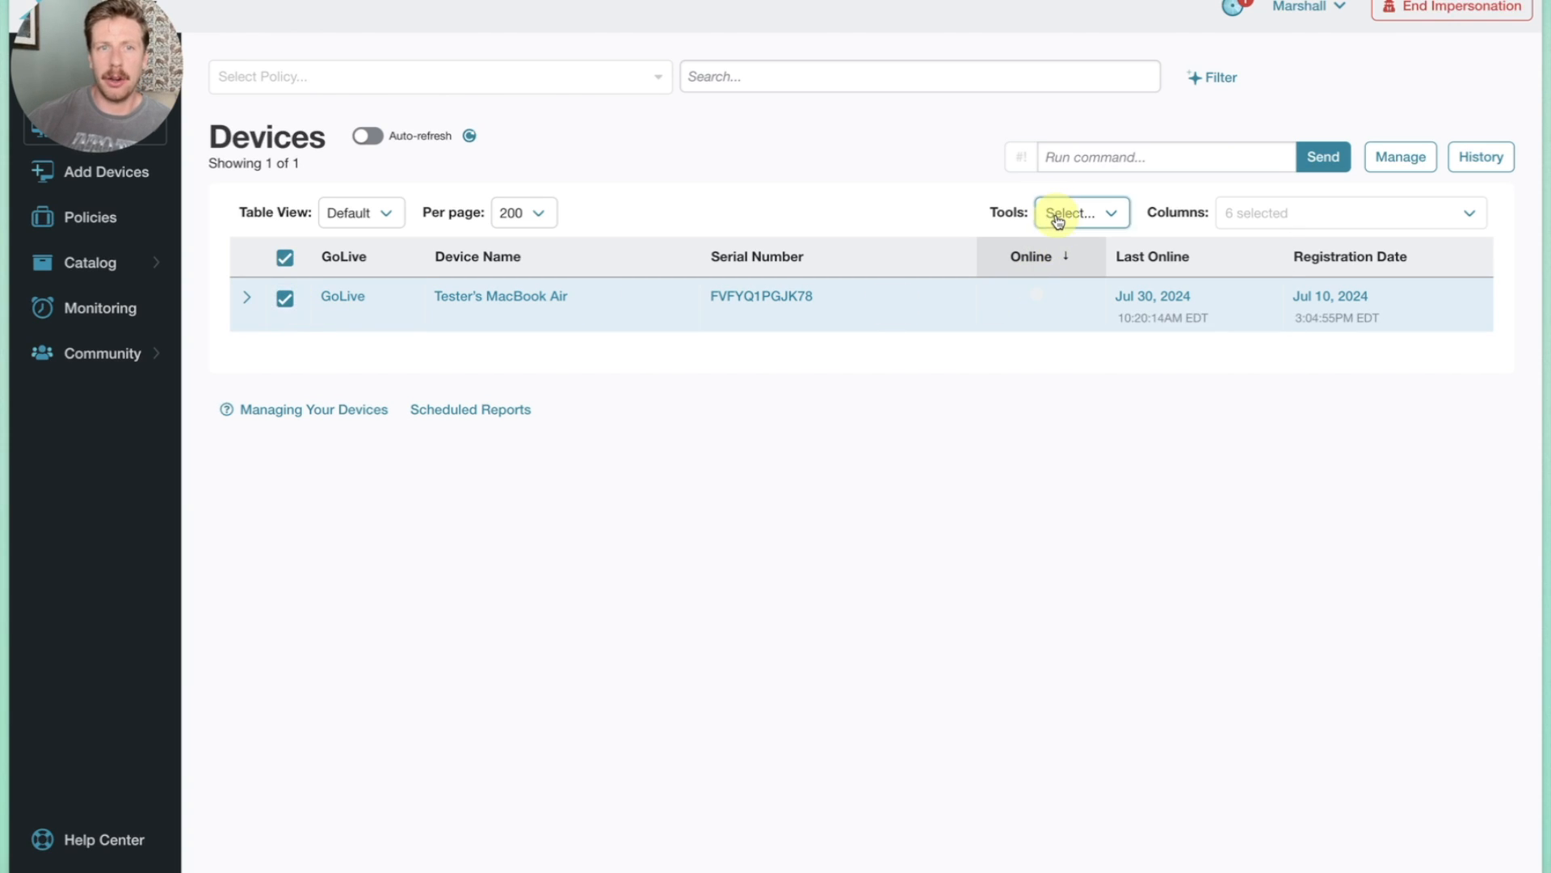
scroll(1075, 570, "down", 2)
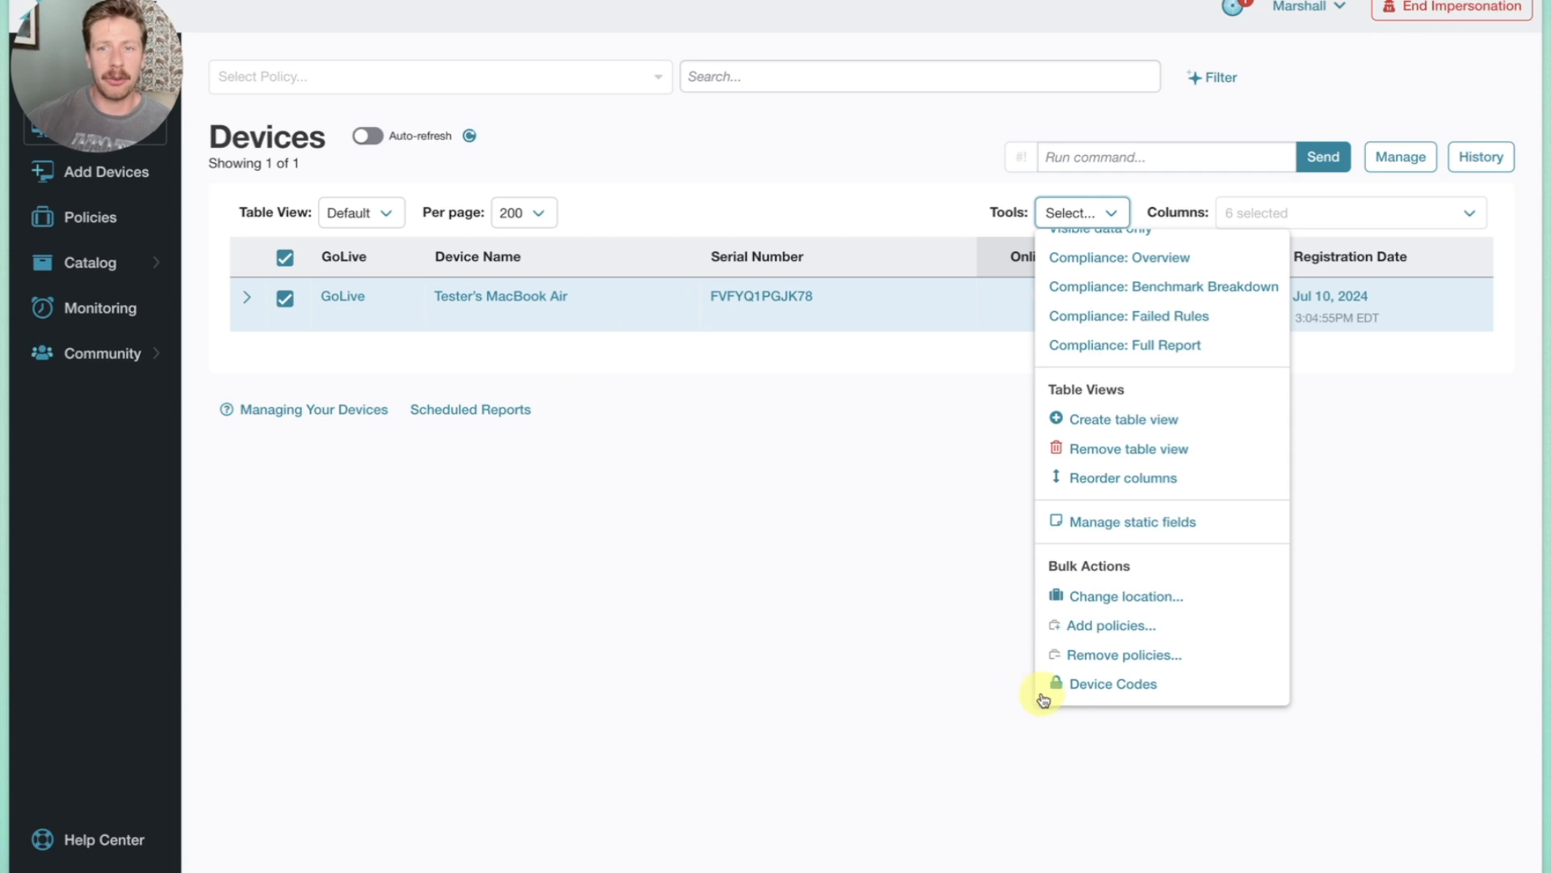
left_click(1094, 626)
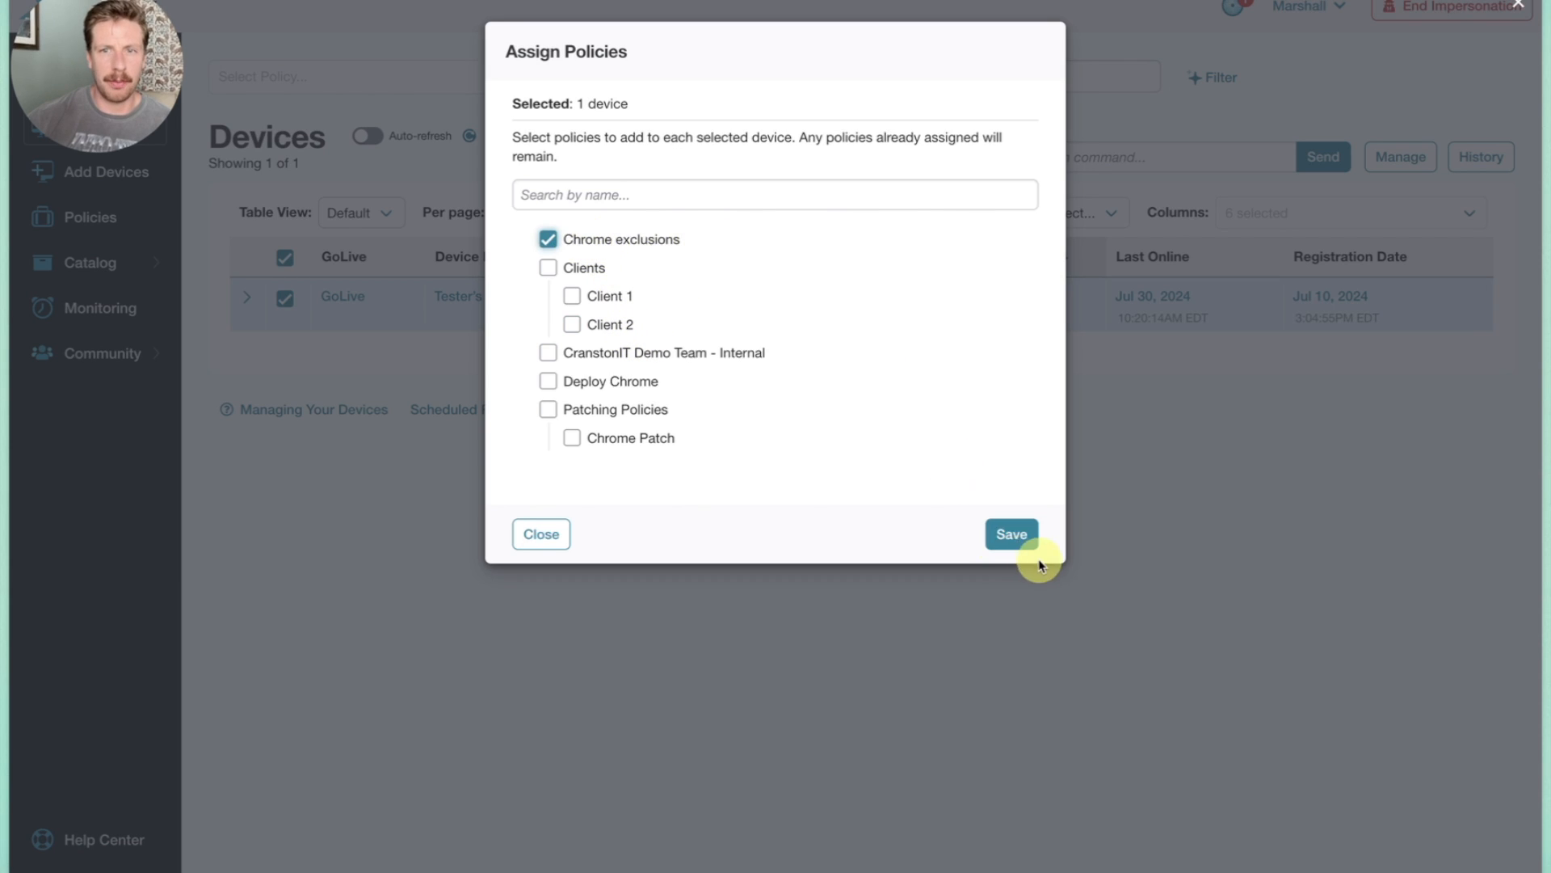
left_click(1012, 537)
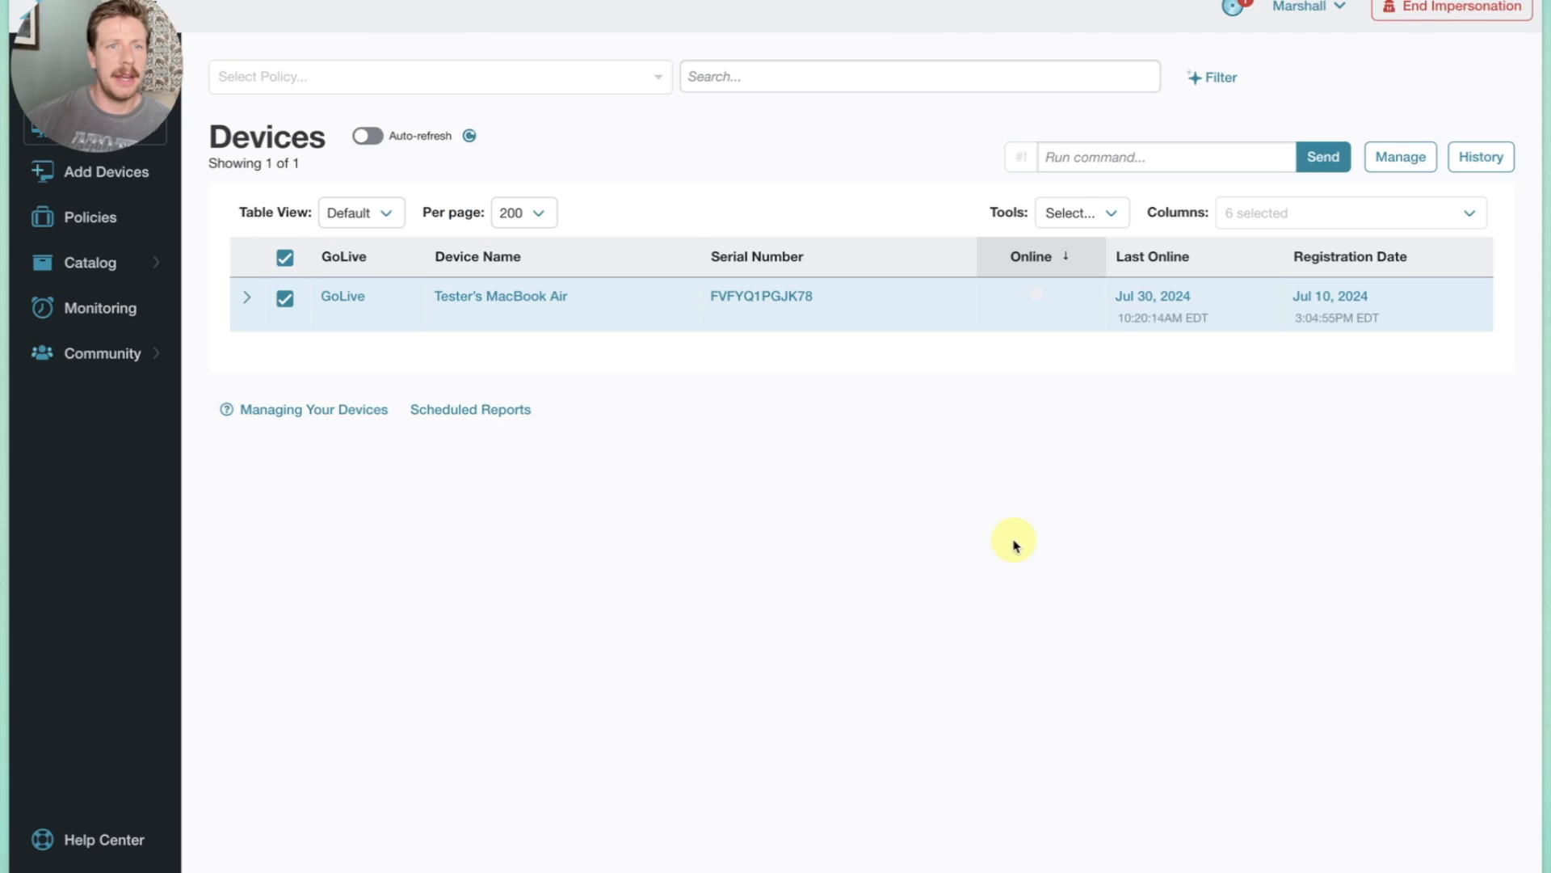
Open the auto-assignment filters of the Deploy Chrome policy.
left_click(90, 217)
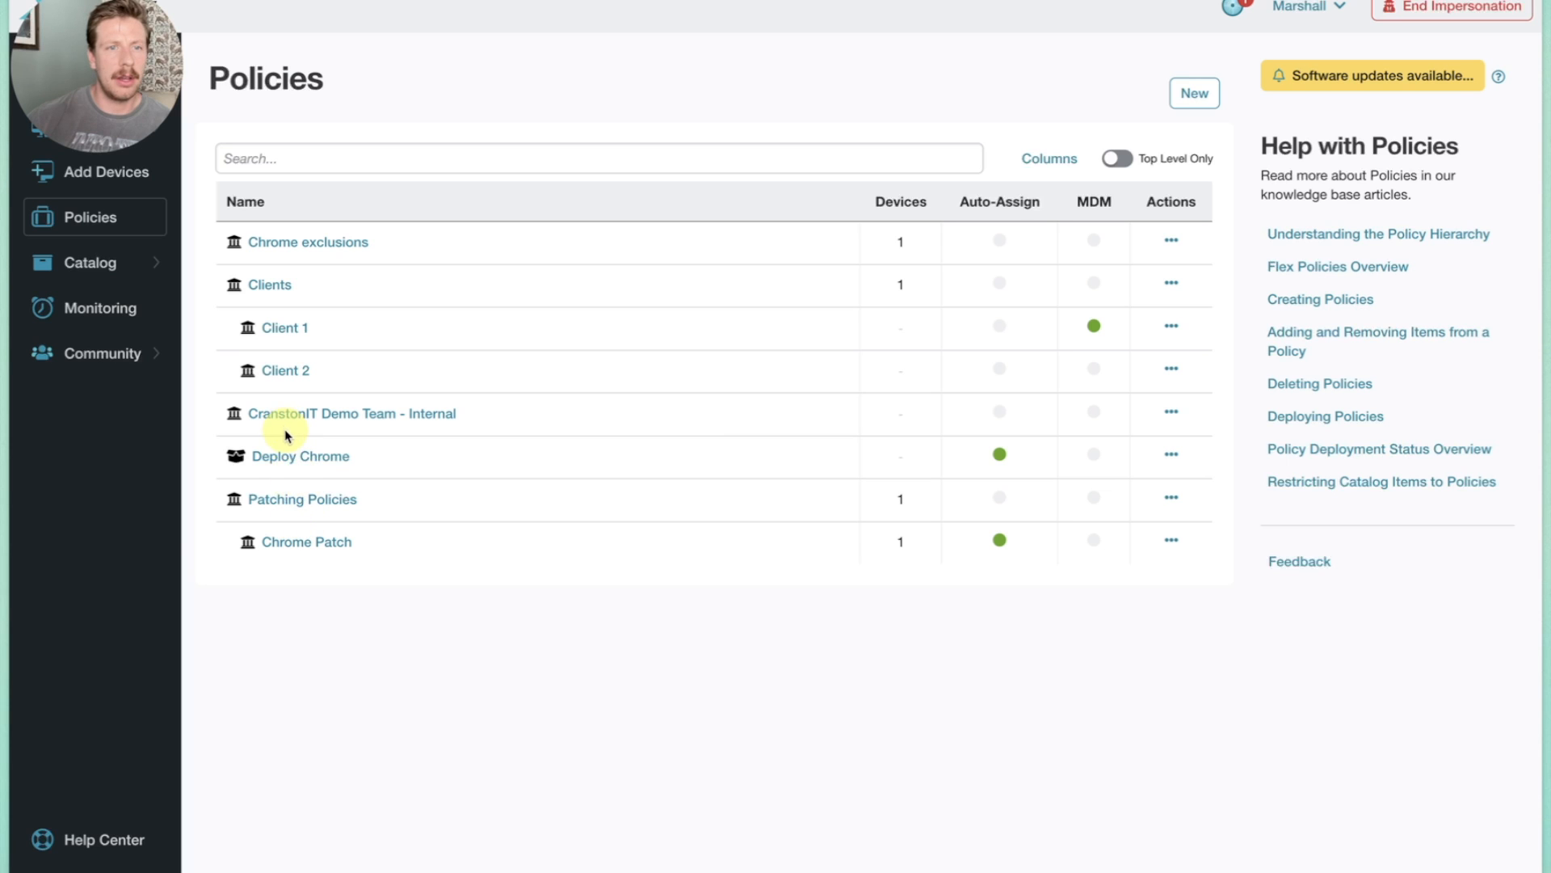
left_click(292, 455)
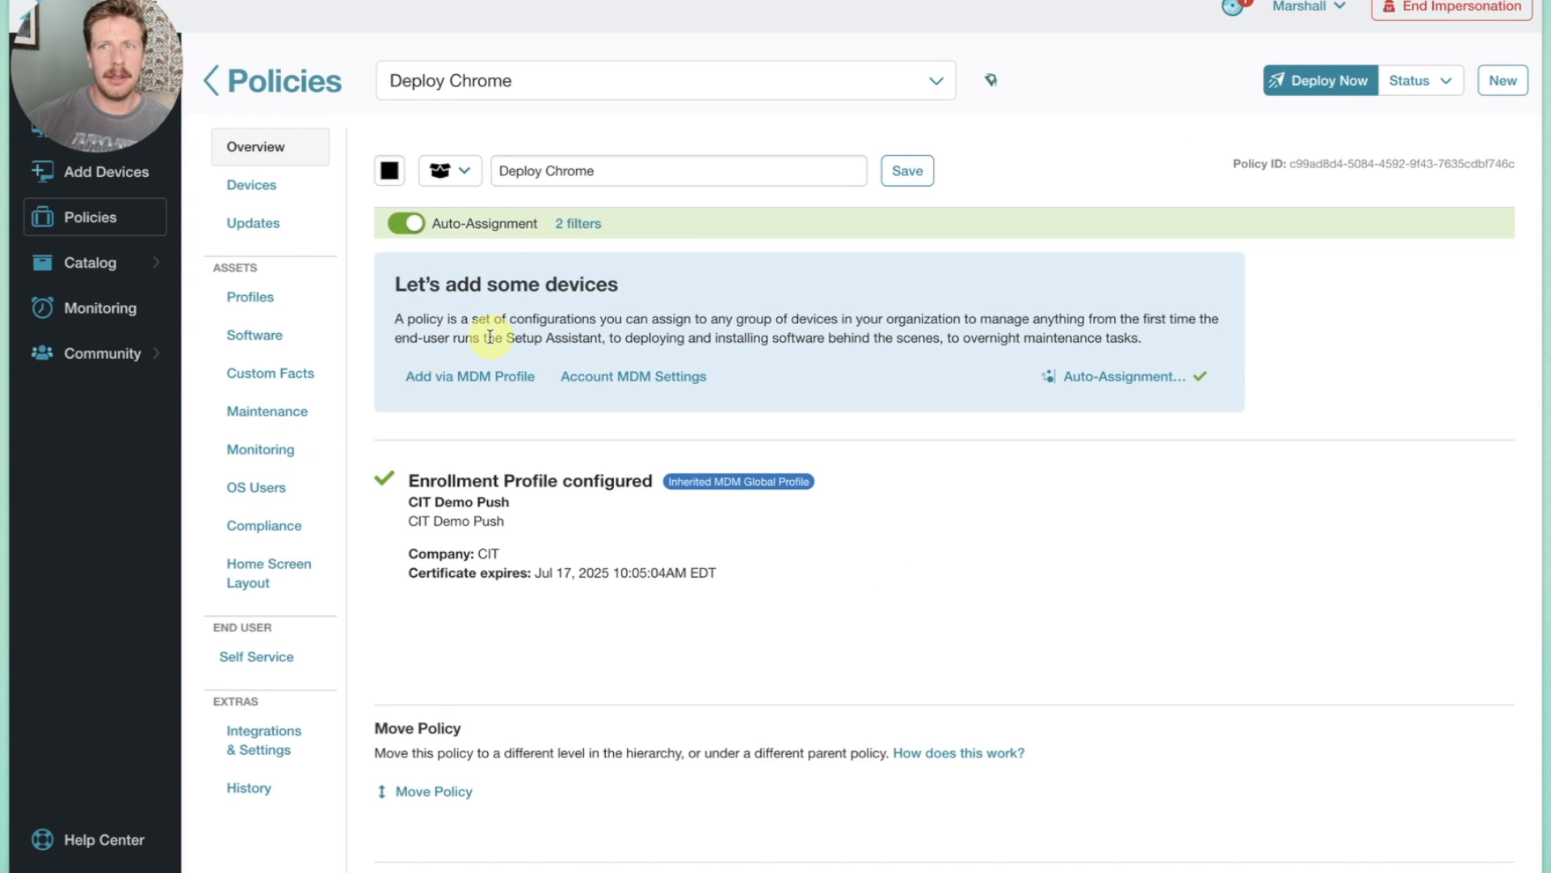
left_click(579, 223)
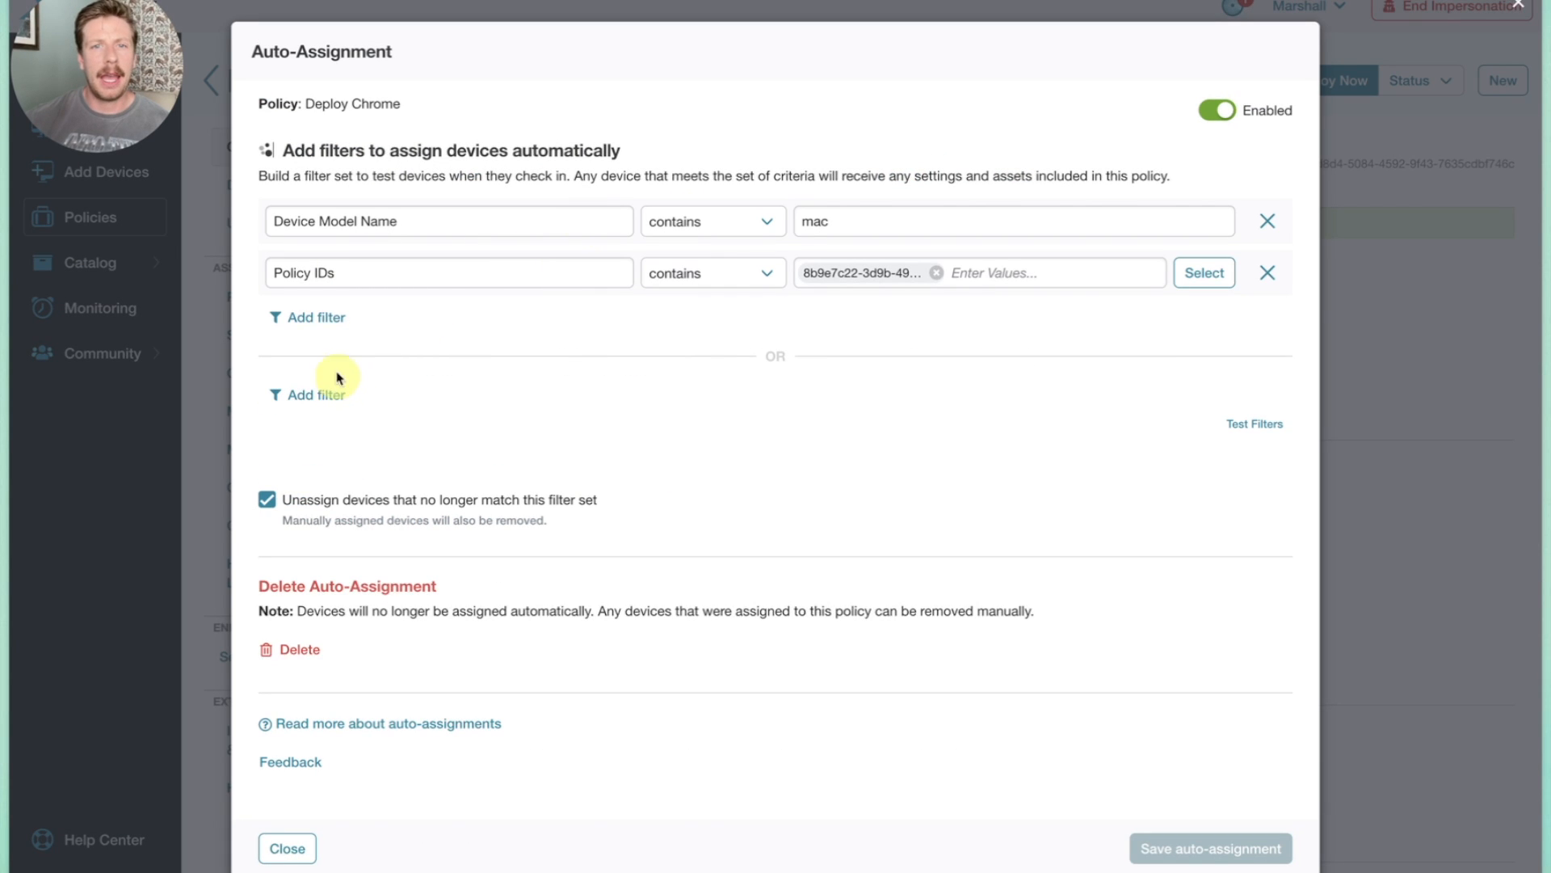
Add a filter where Policy IDs does not contain Chrome exclusions, and try to save the auto-assignment.
left_click(312, 319)
left_click(299, 331)
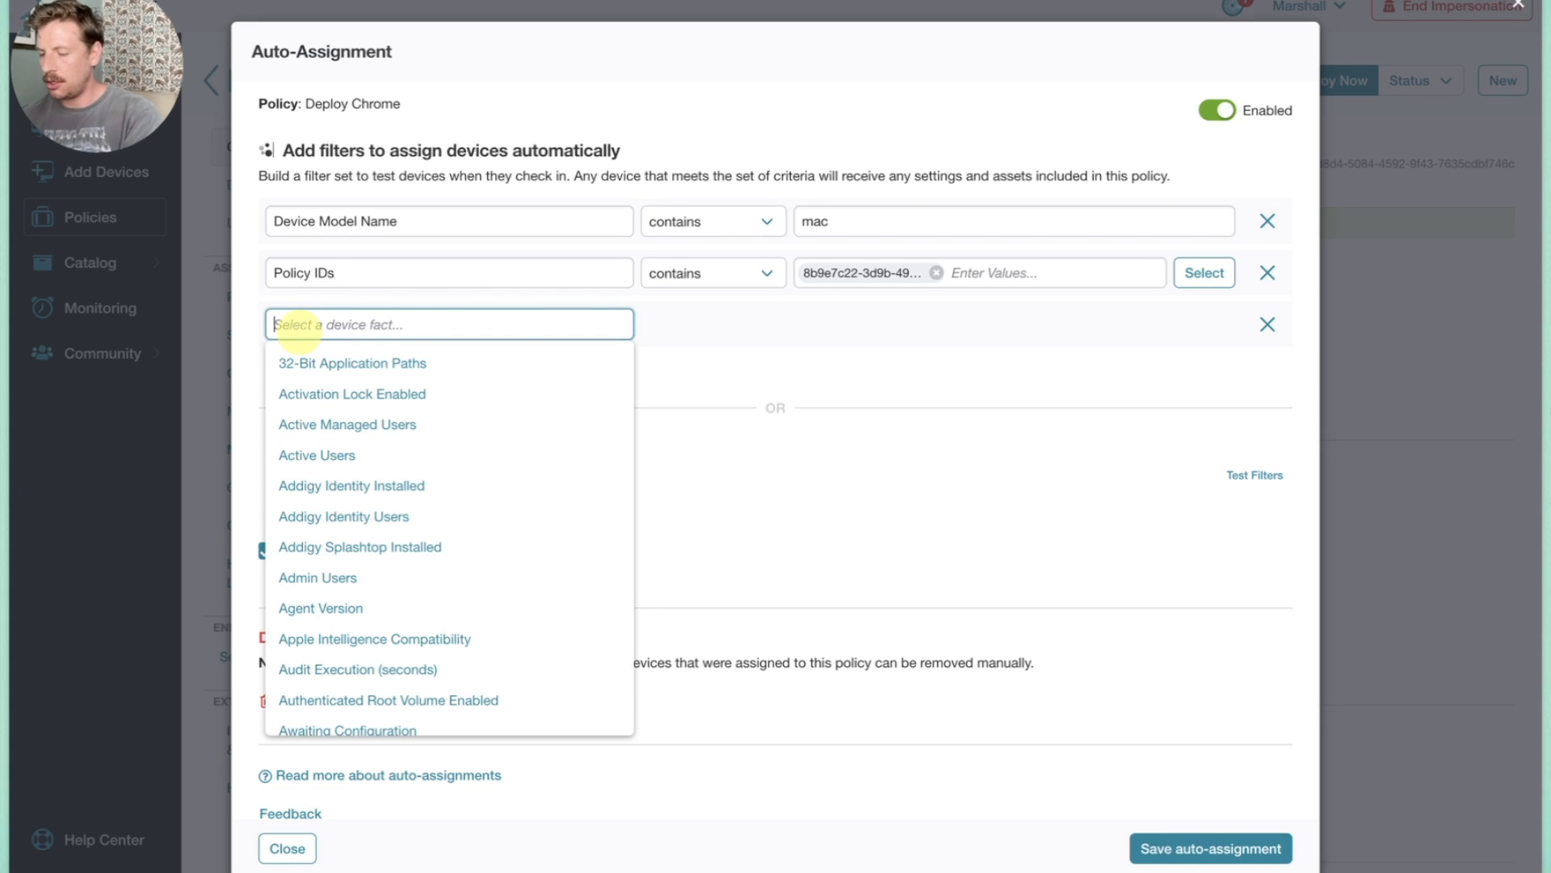
type("pol")
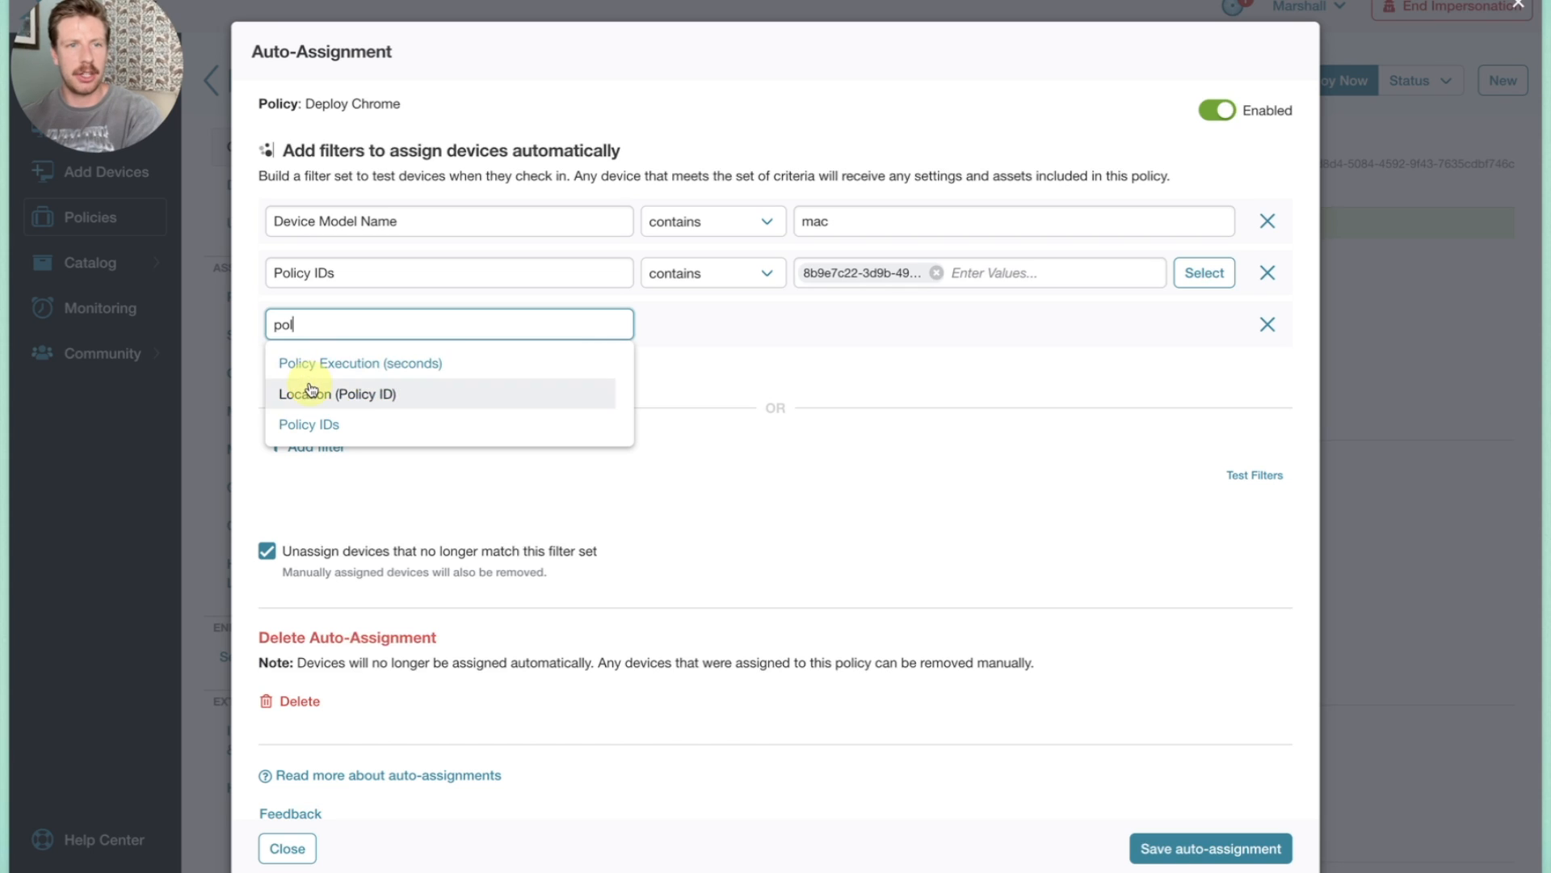
left_click(311, 424)
left_click(693, 330)
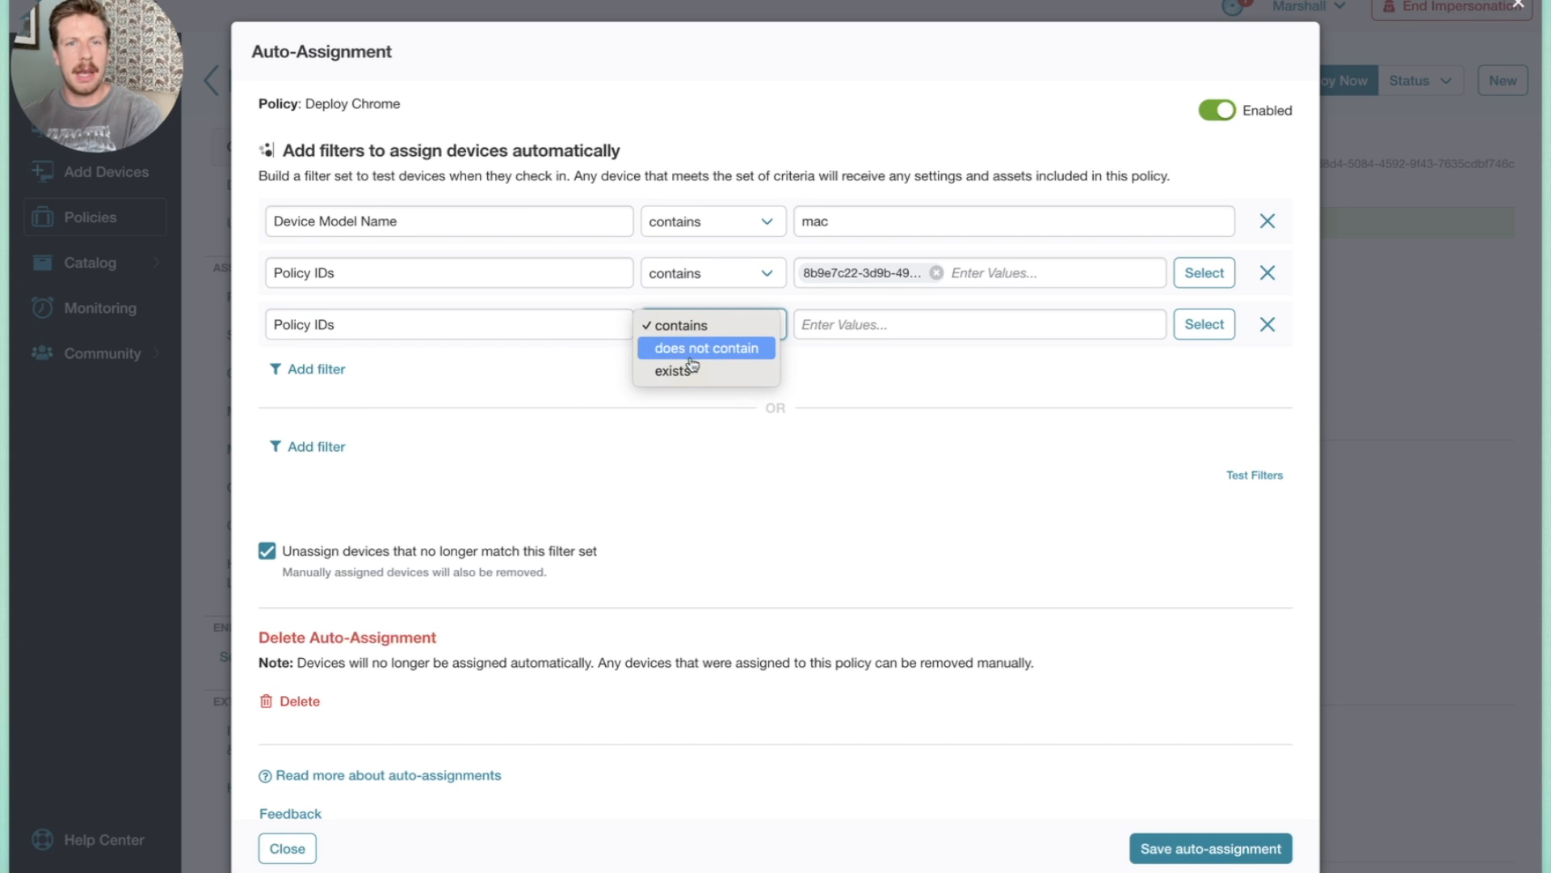
left_click(695, 349)
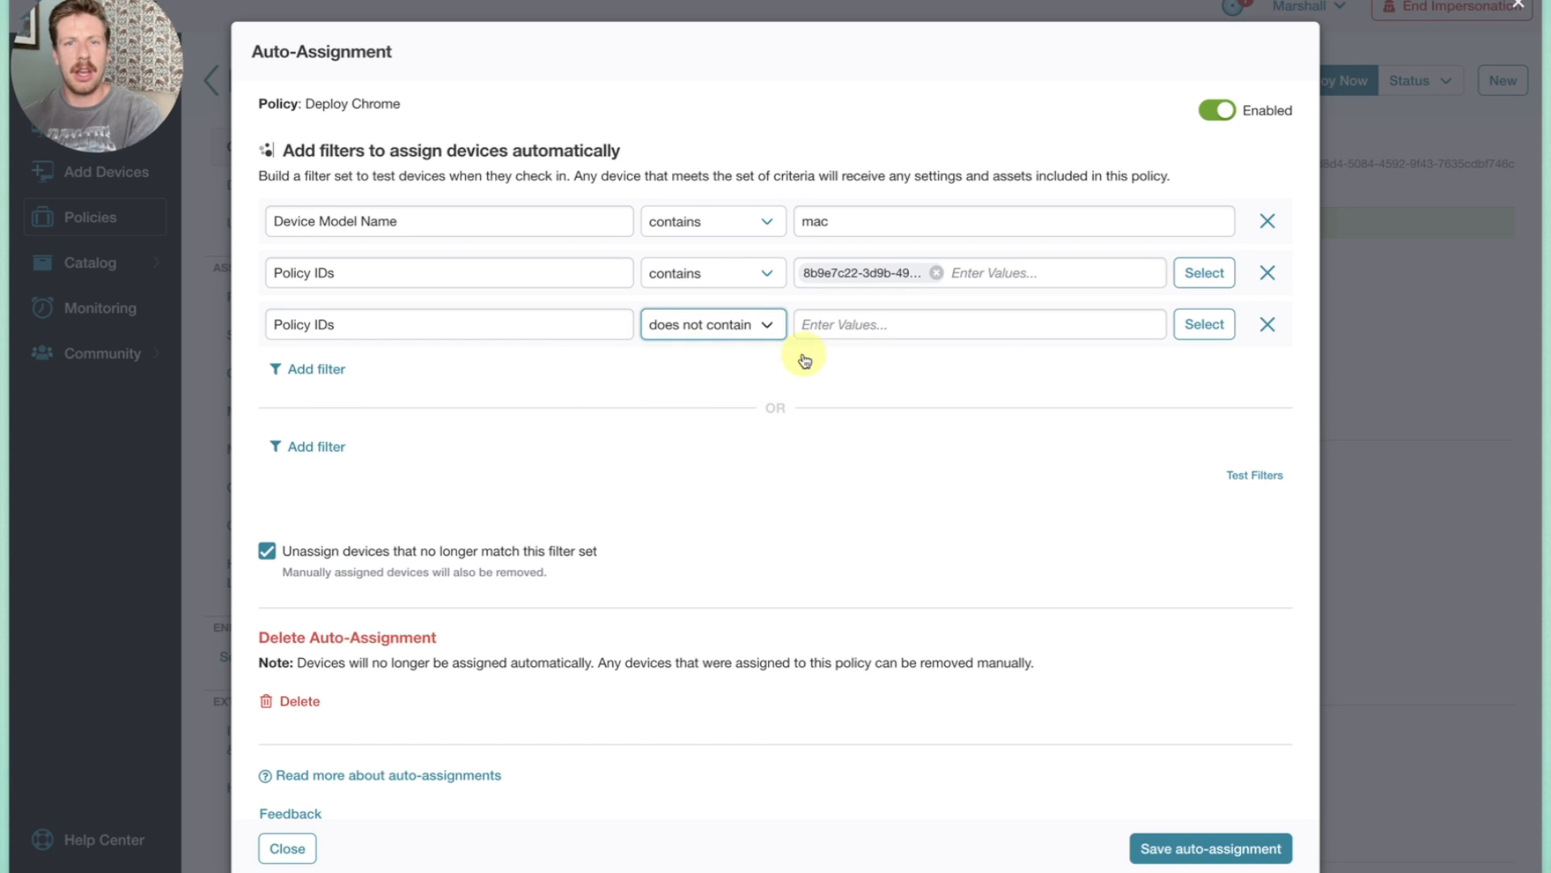
left_click(1203, 324)
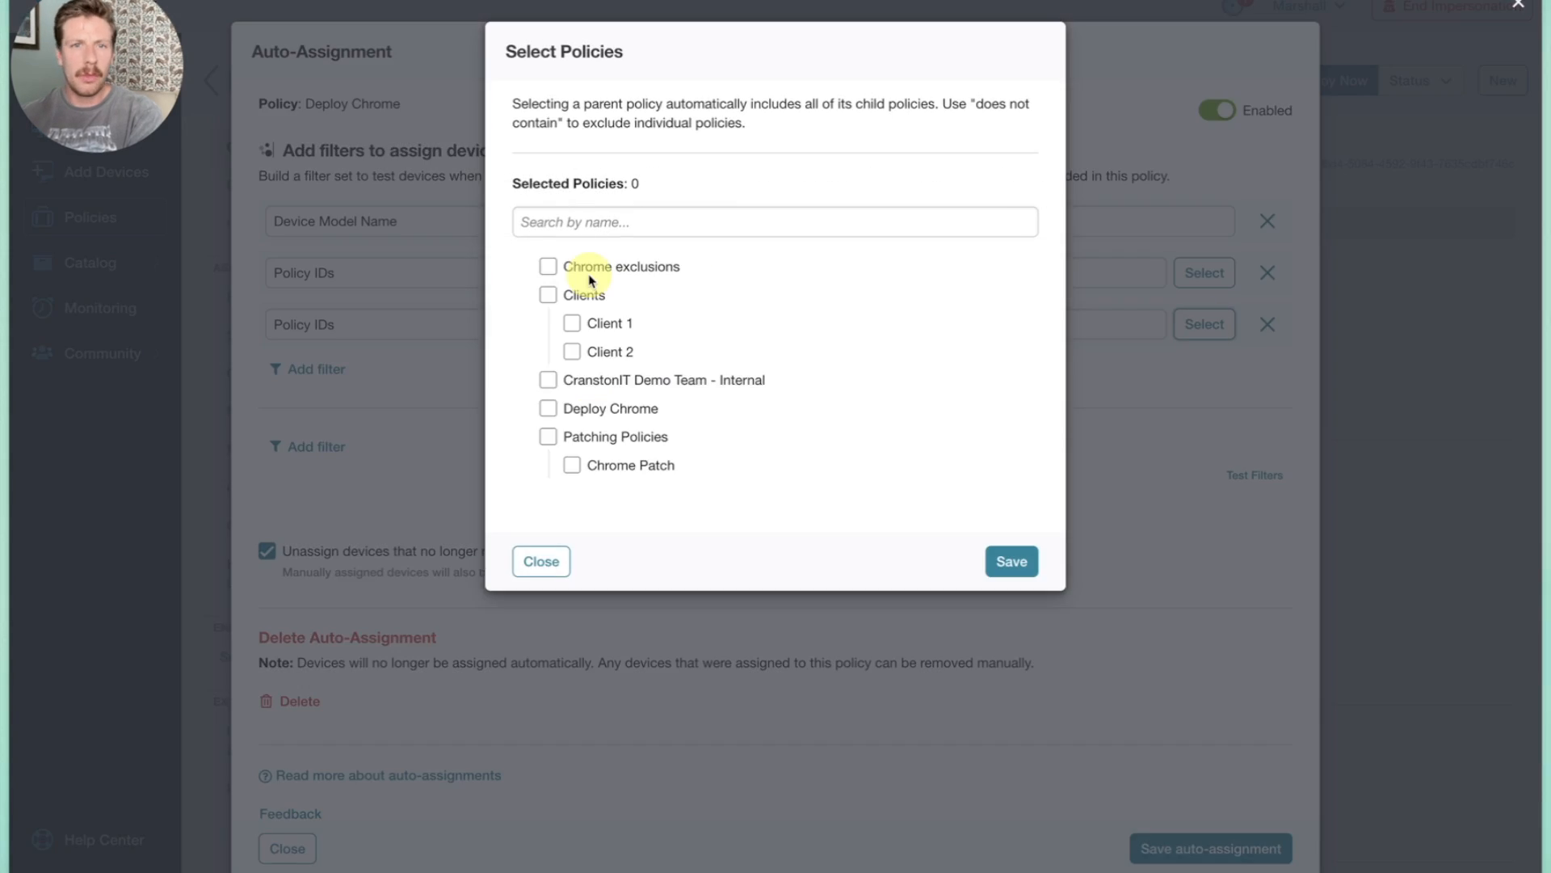
left_click(1012, 561)
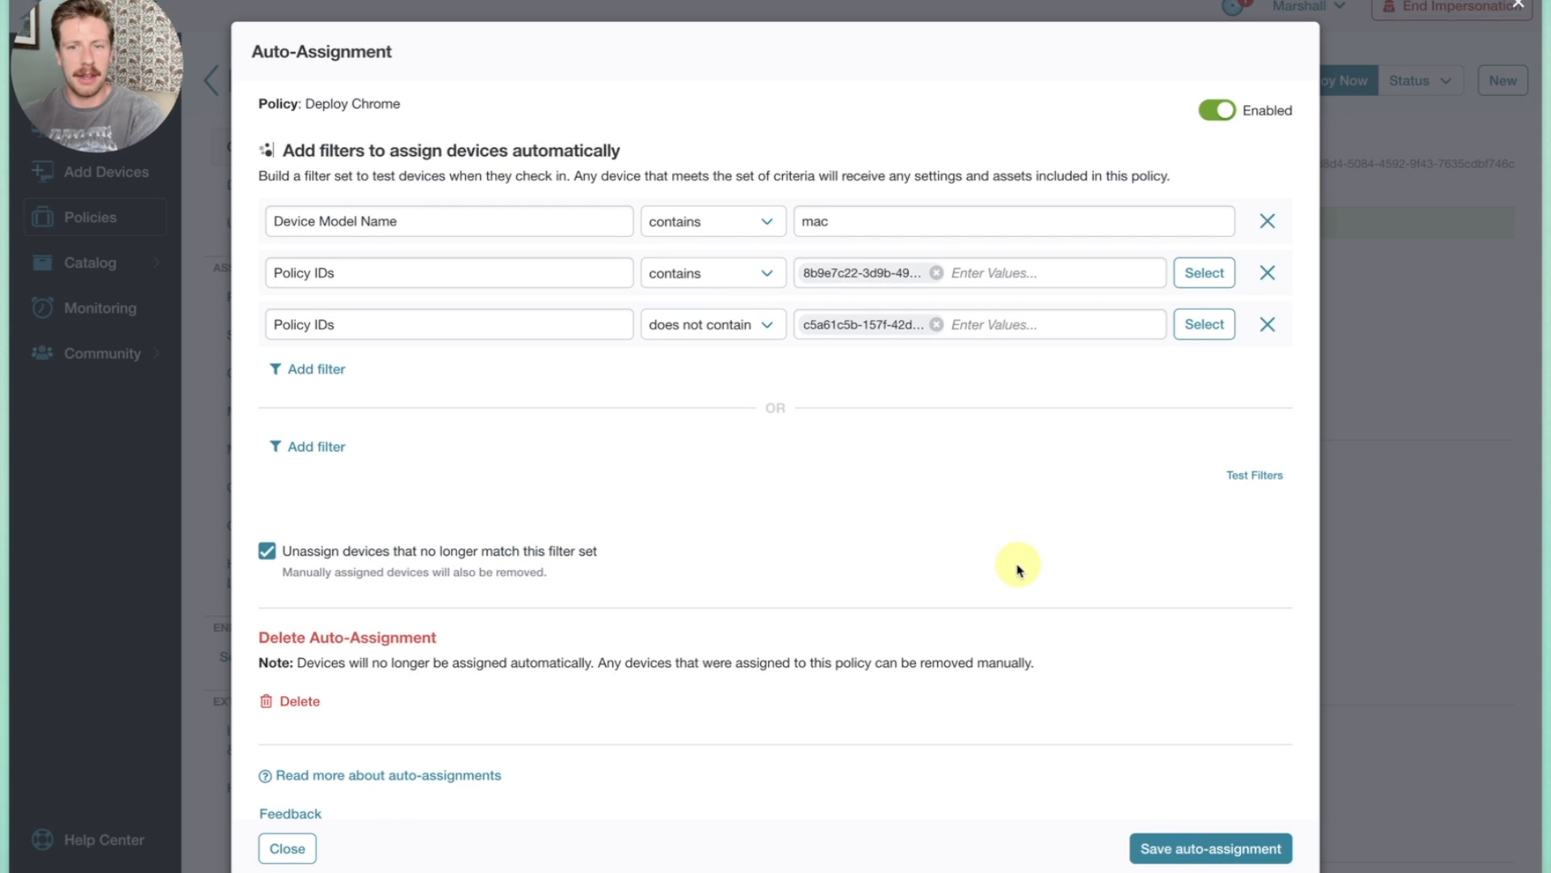
left_click(1177, 845)
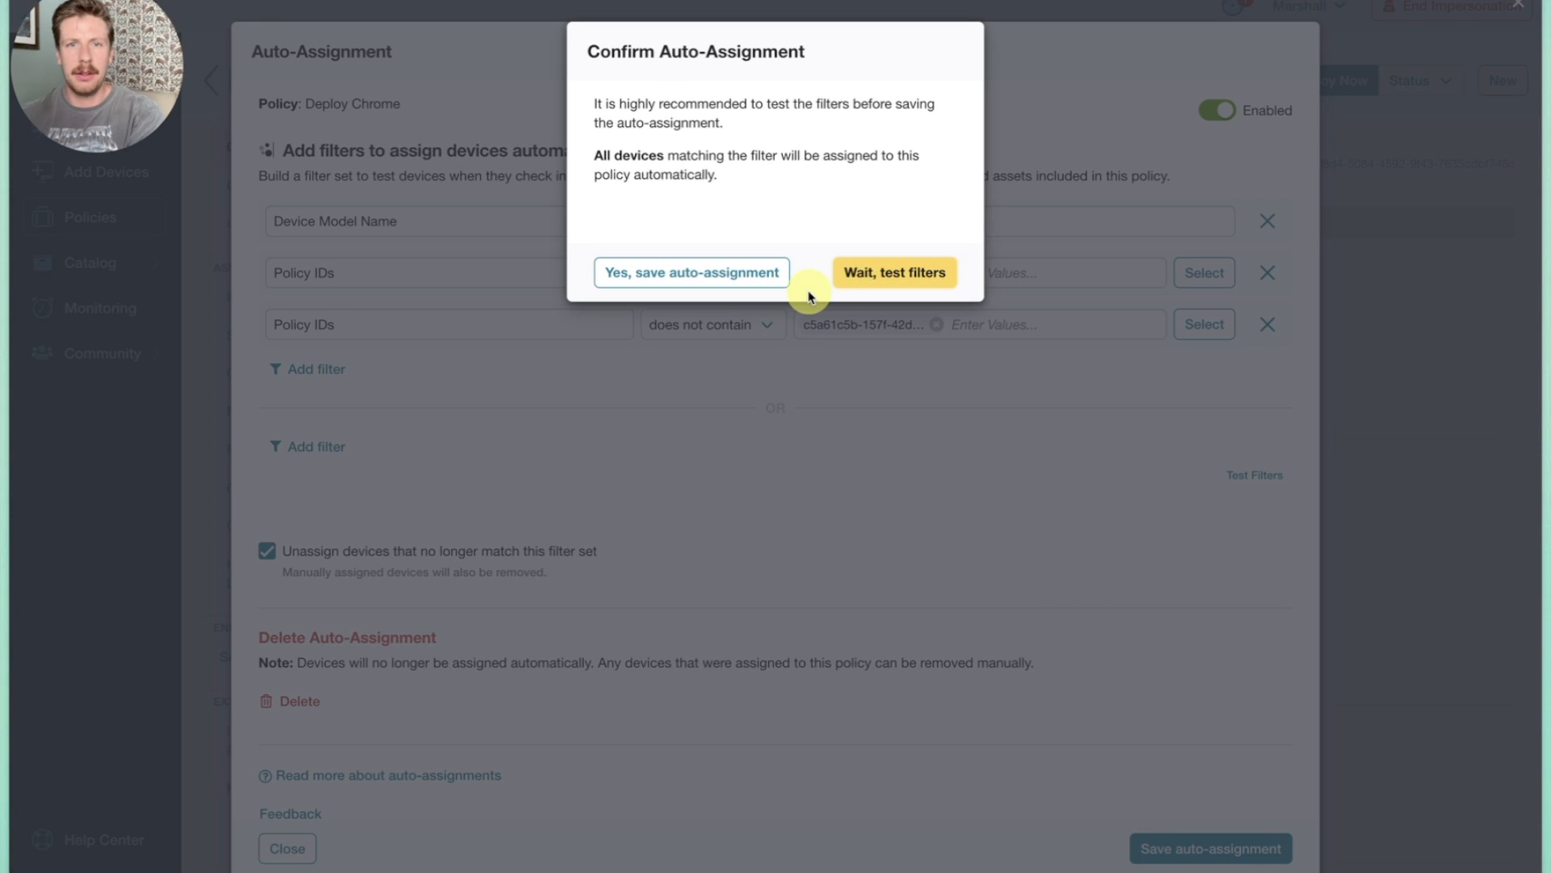
left_click(768, 274)
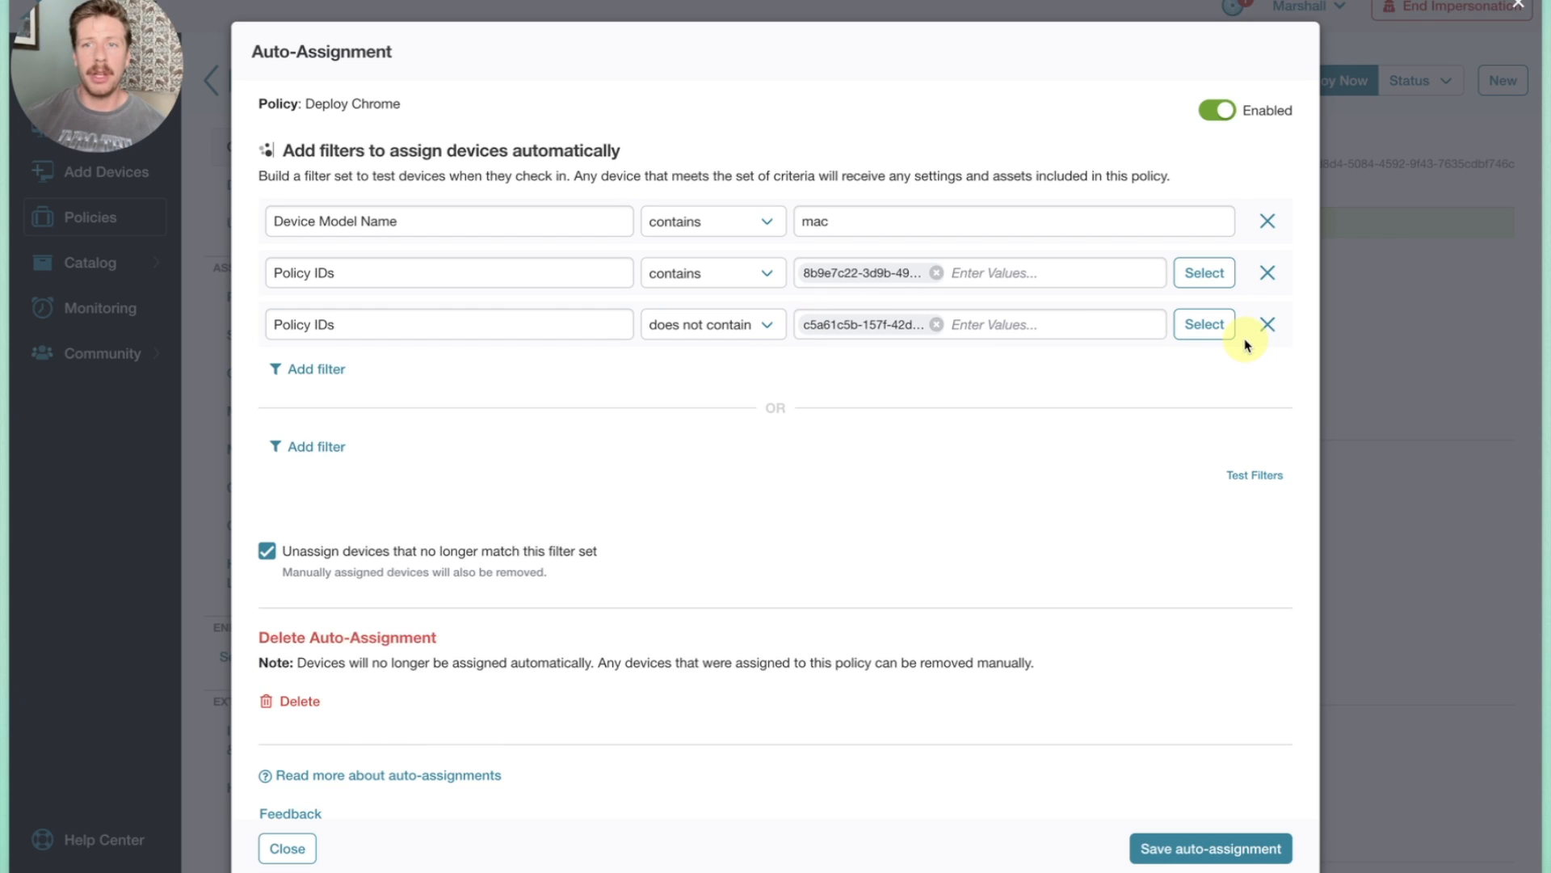
Replace the Chrome exclusions filter with an enabled Is Apple Silicon = filter, choosing to test filters before saving the auto-assignment.
left_click(1268, 324)
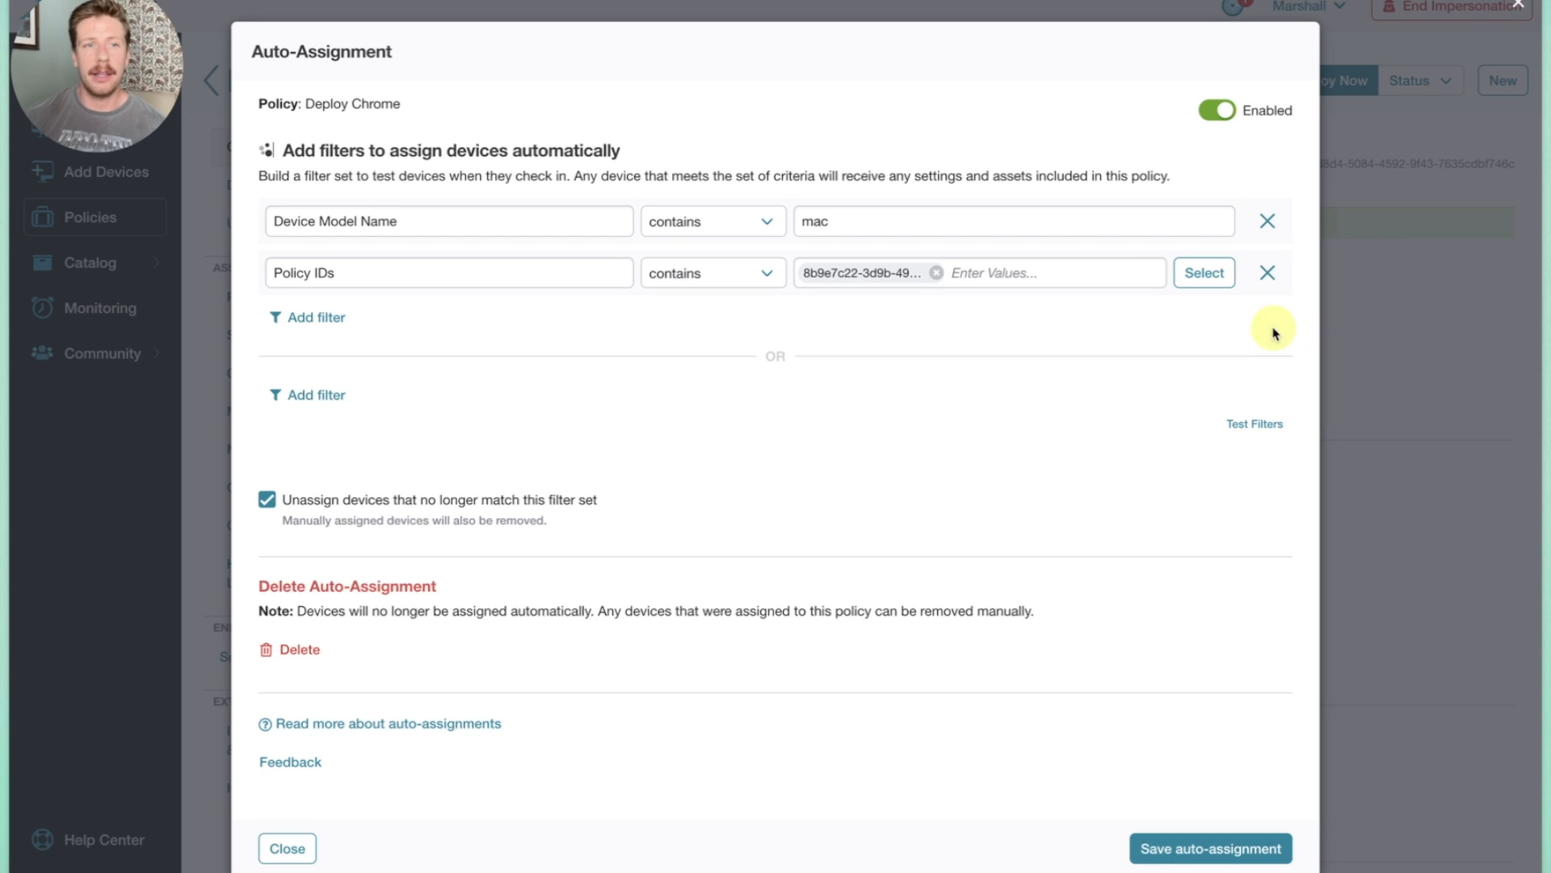
left_click(338, 320)
left_click(381, 325)
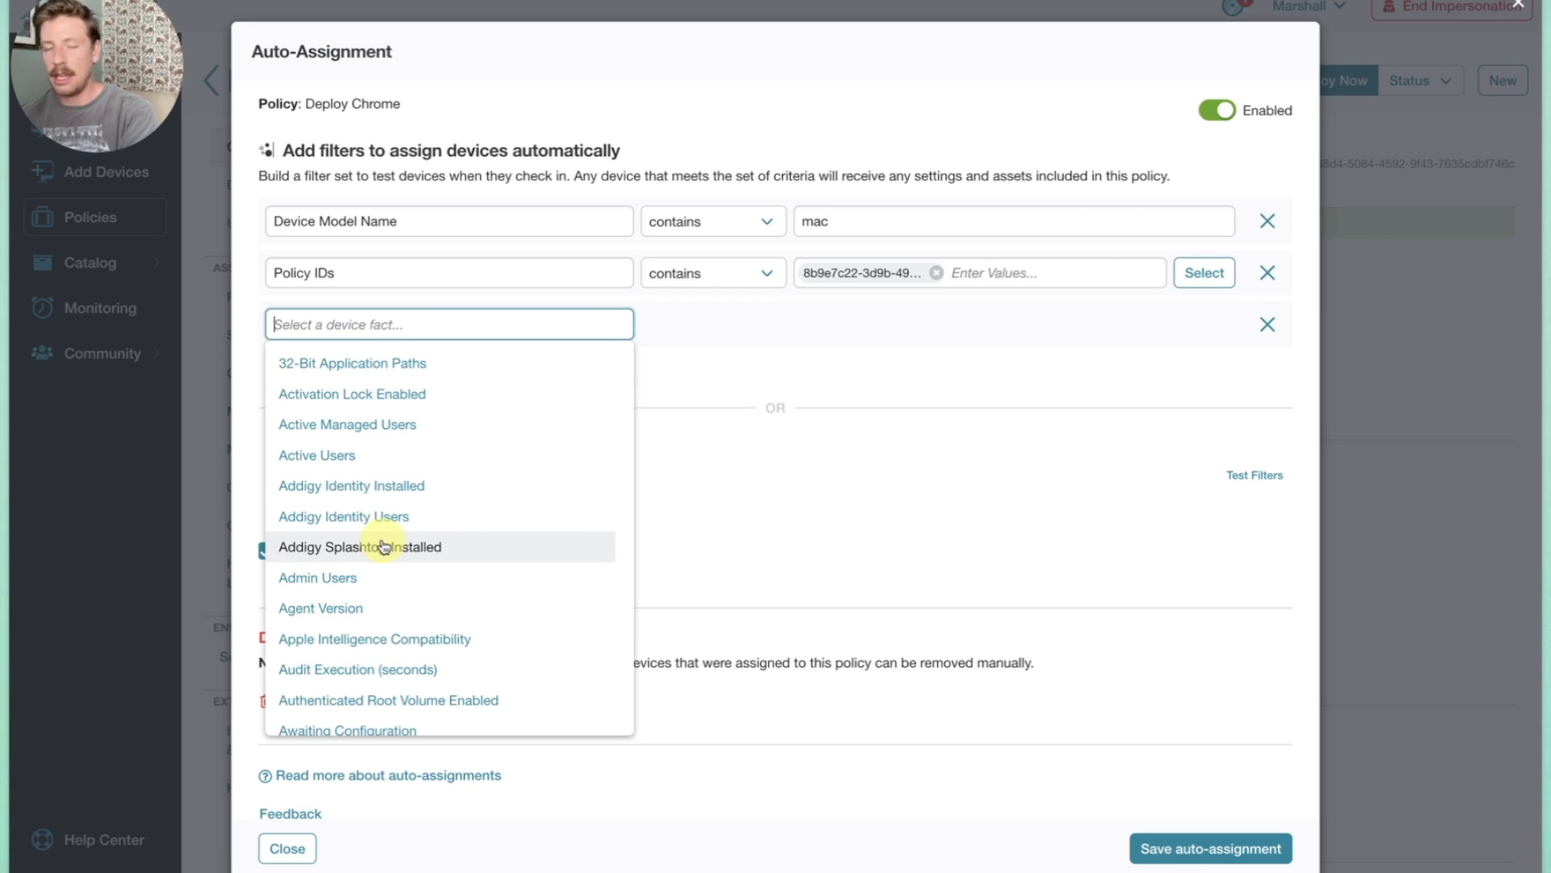
type("sil")
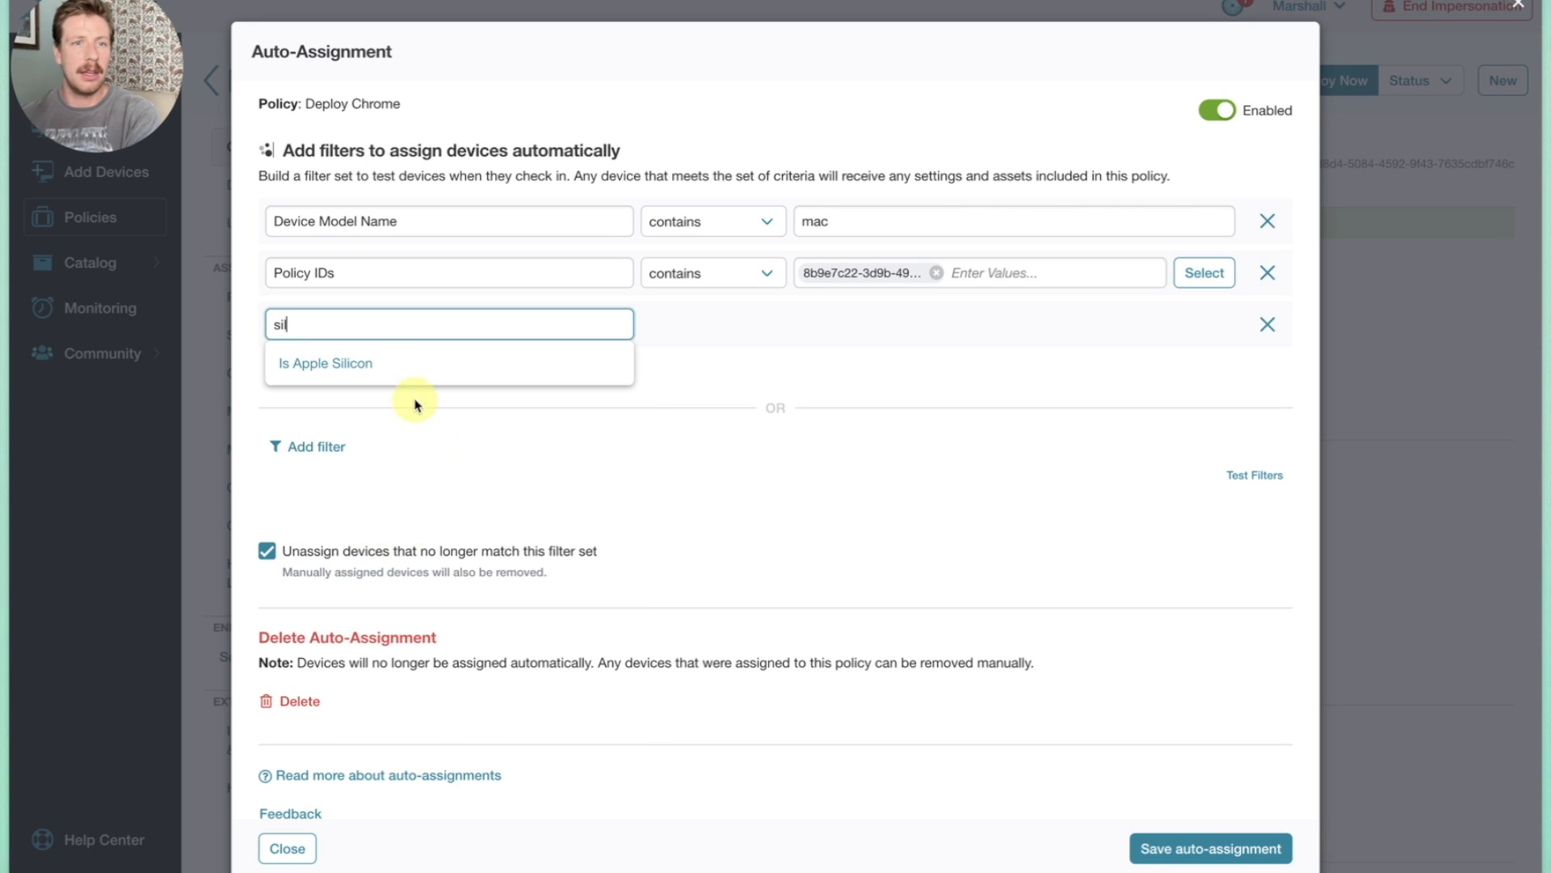
left_click(439, 362)
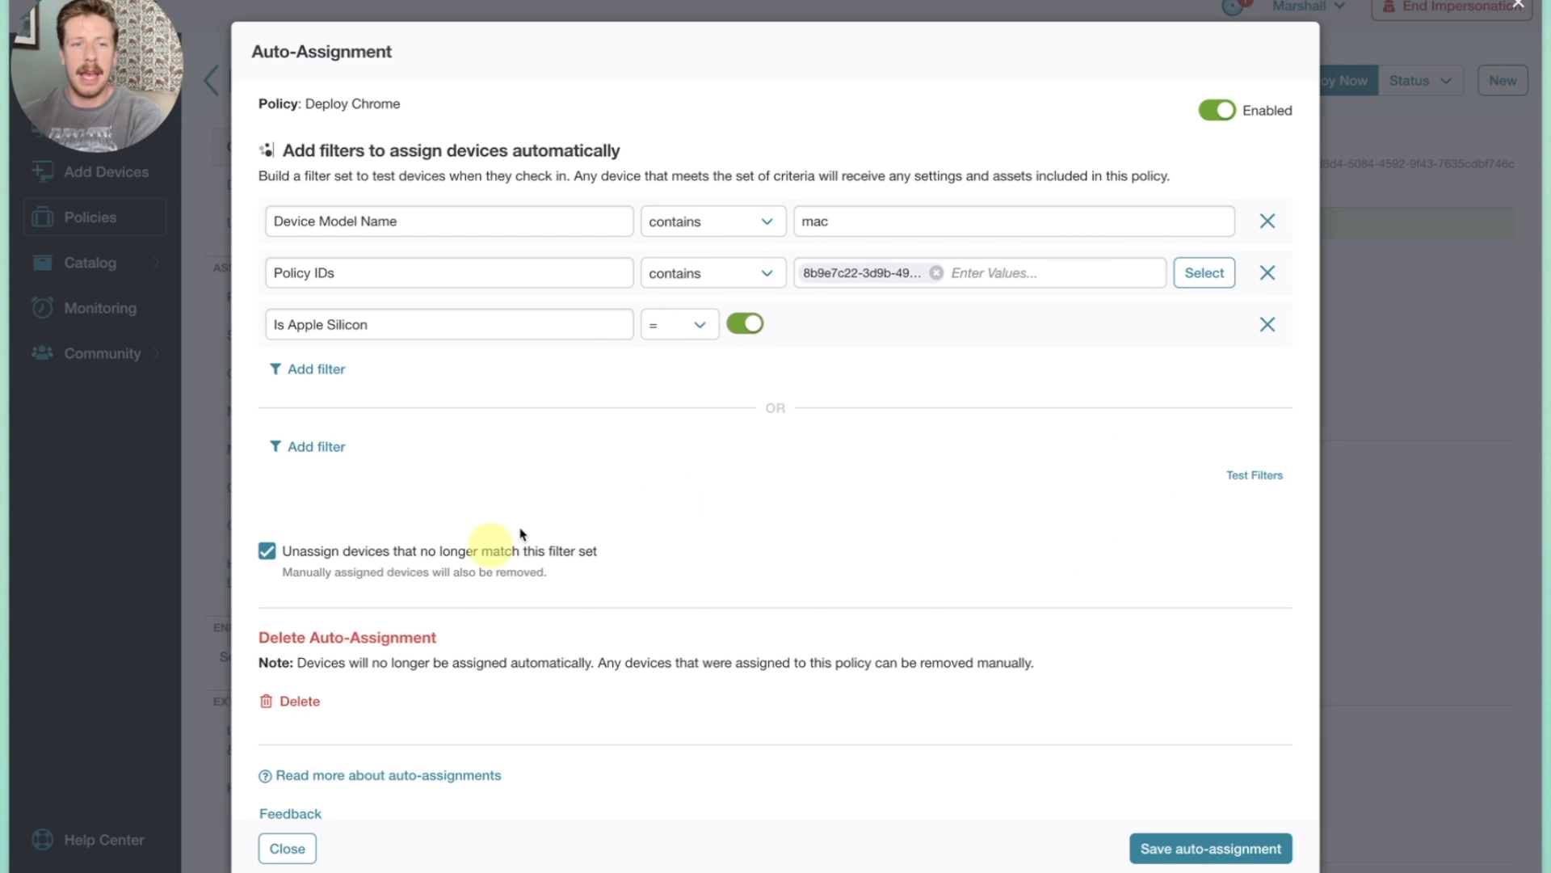
left_click(1199, 844)
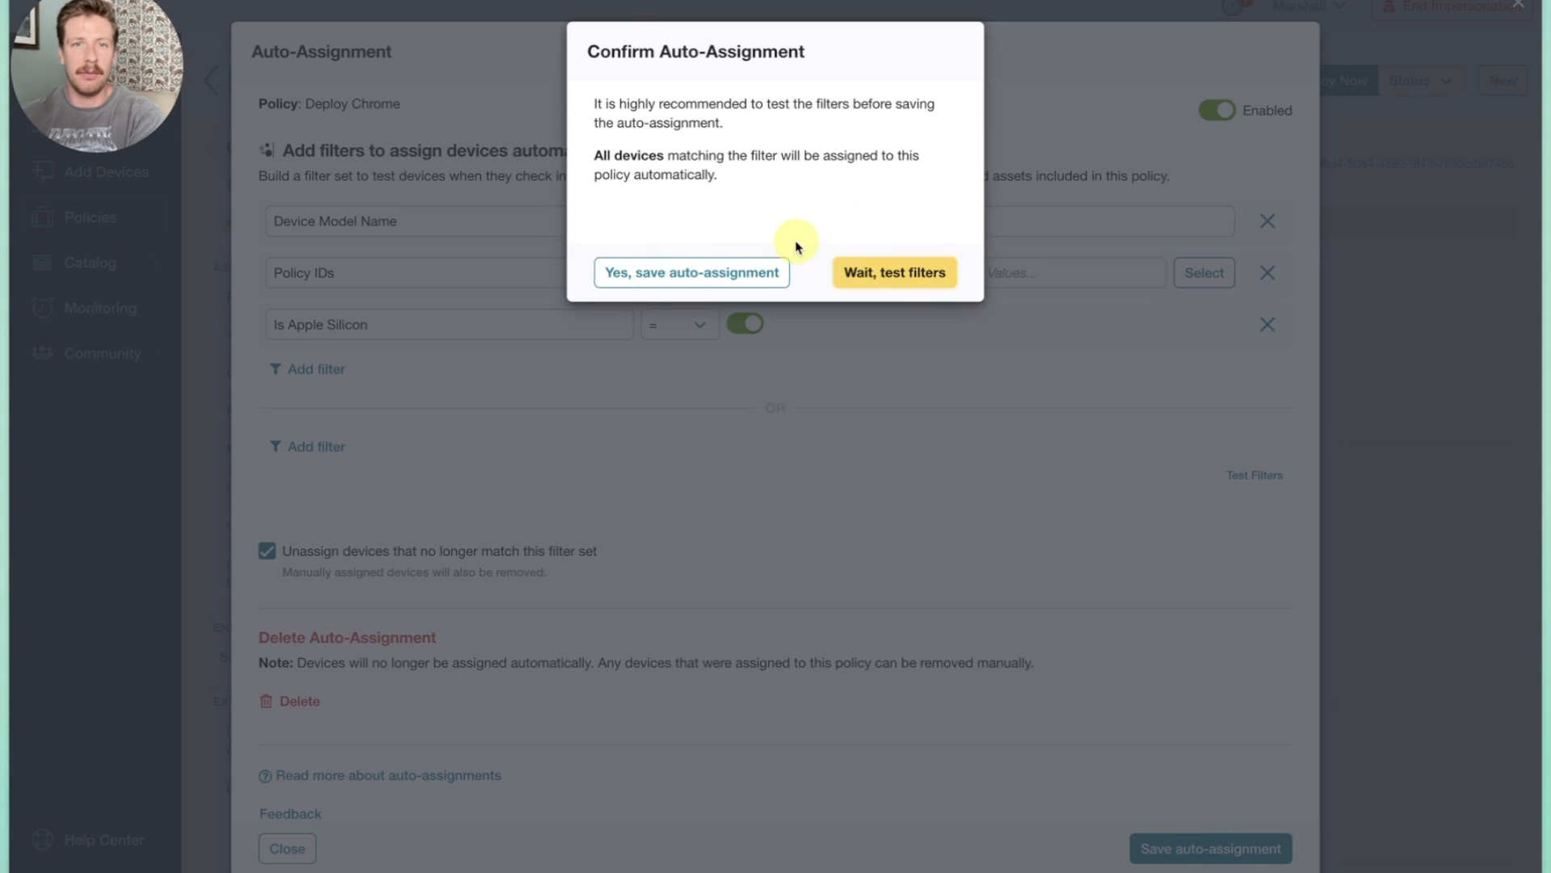
left_click(885, 269)
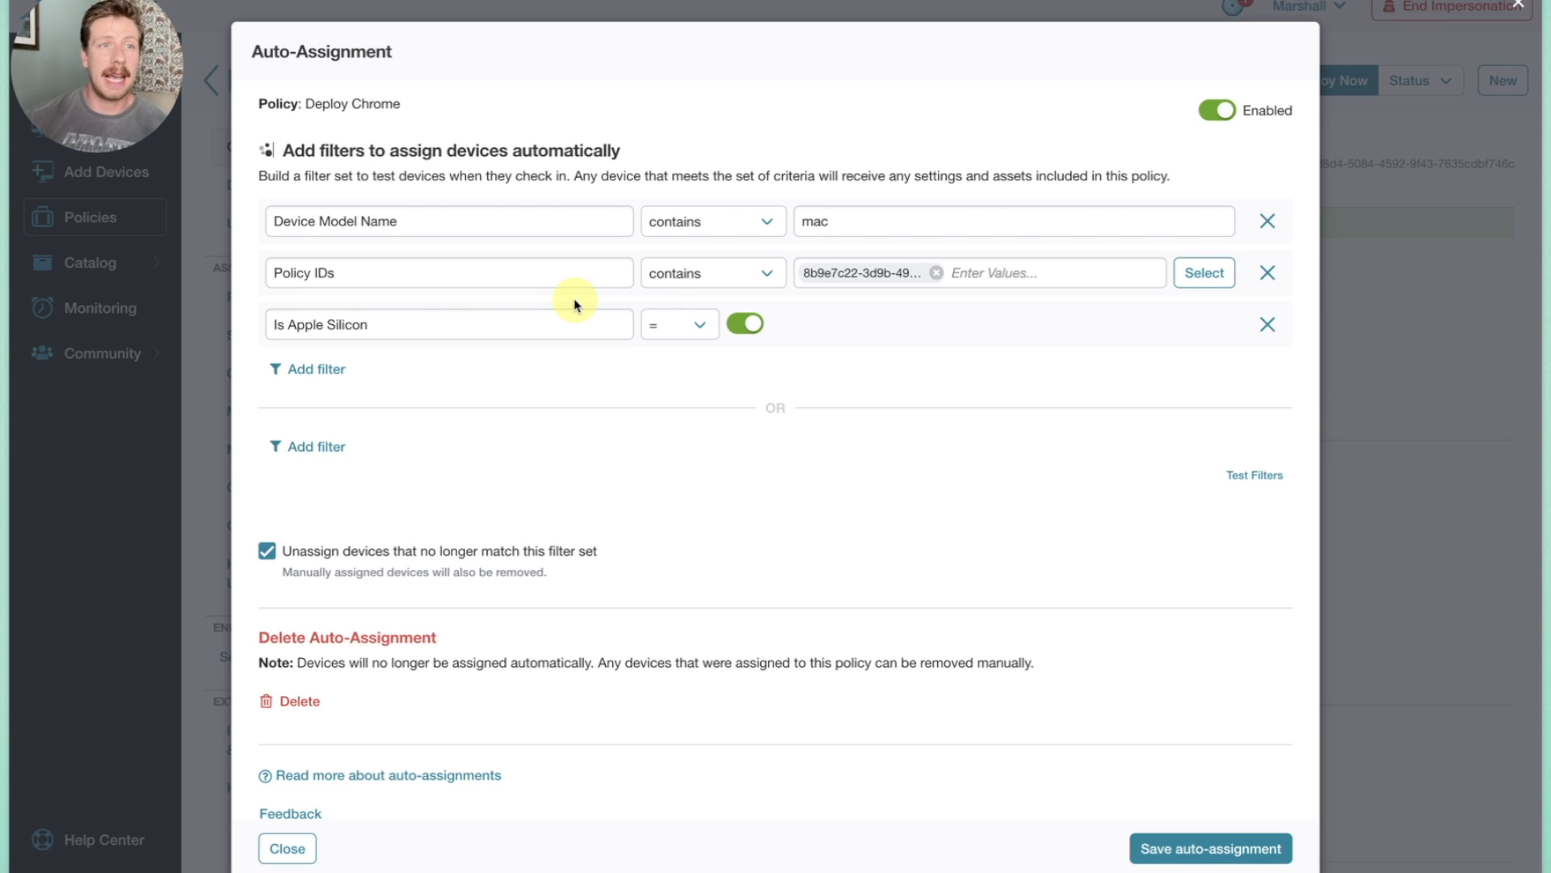